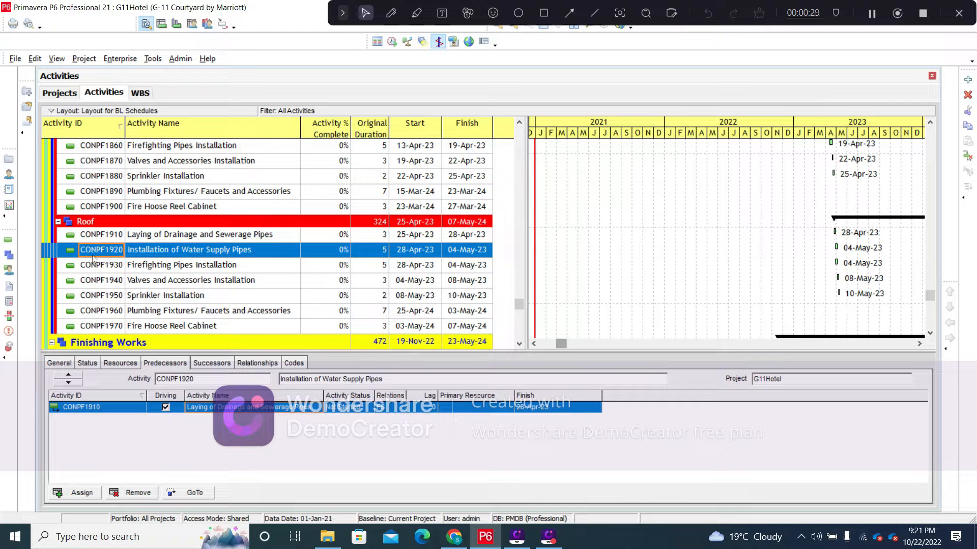
# Review the floor-by-floor plumbing and firefighting activities and show the predecessors of Chilled Pipe Welding on the Ninth Floor
pyautogui.scroll(2, 103, 258)
pyautogui.scroll(10, 104, 258)
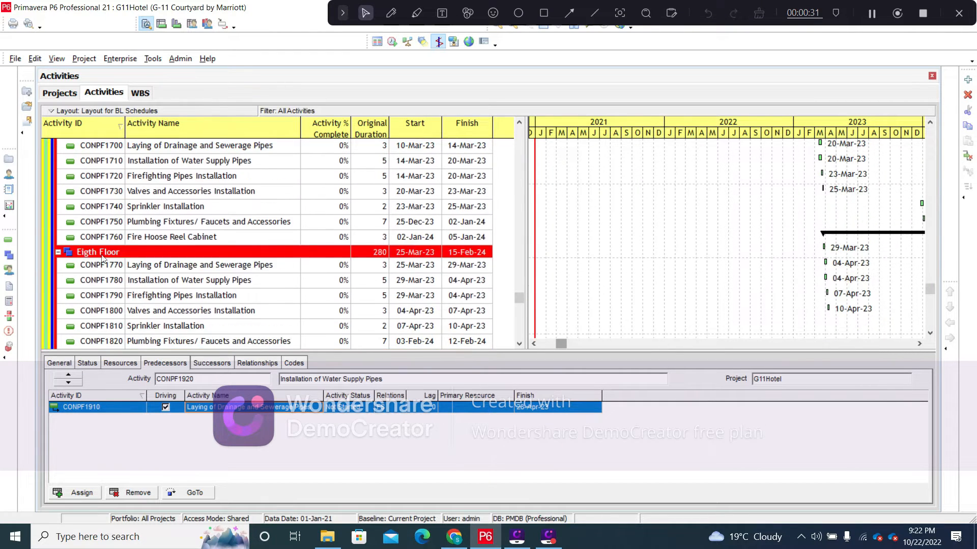
pyautogui.scroll(18, 103, 258)
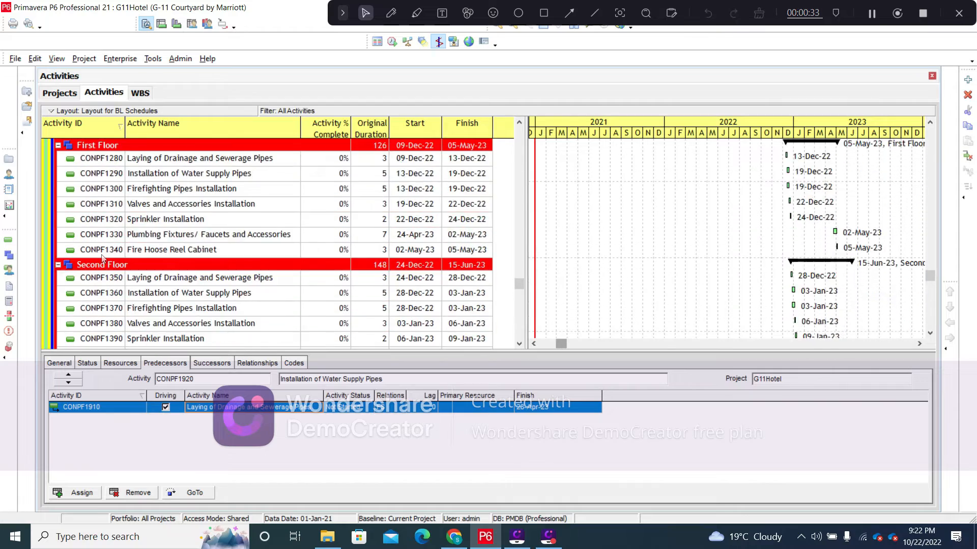
pyautogui.scroll(-20, 106, 261)
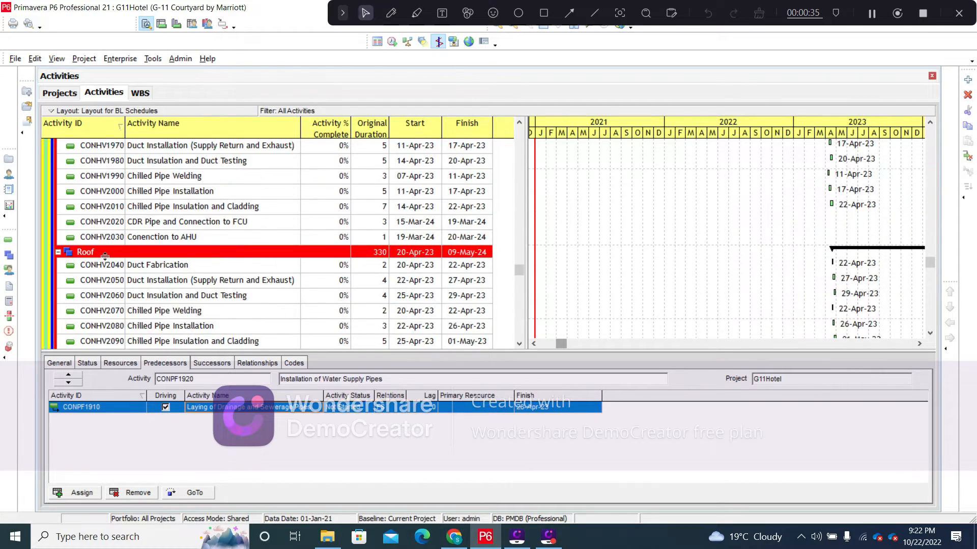
pyautogui.scroll(1, 105, 257)
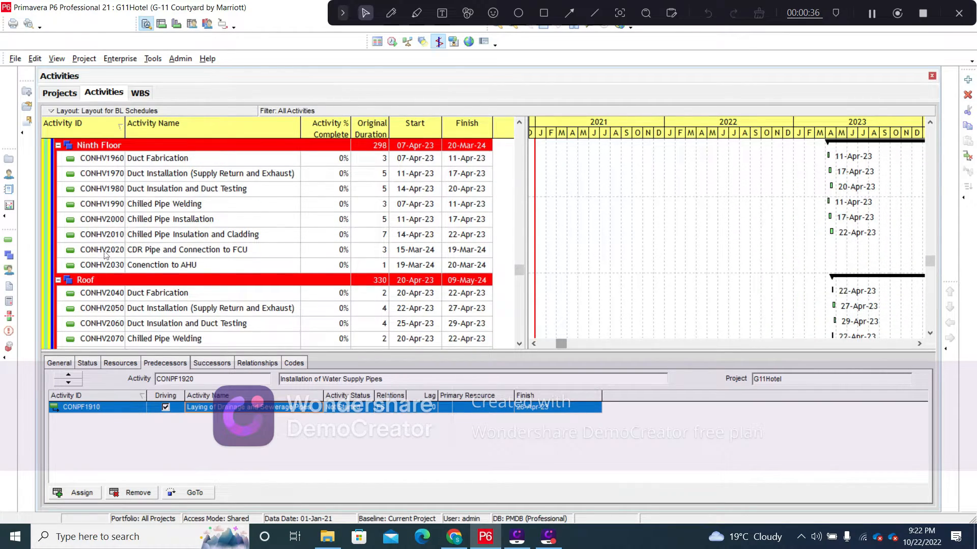
pyautogui.click(99, 206)
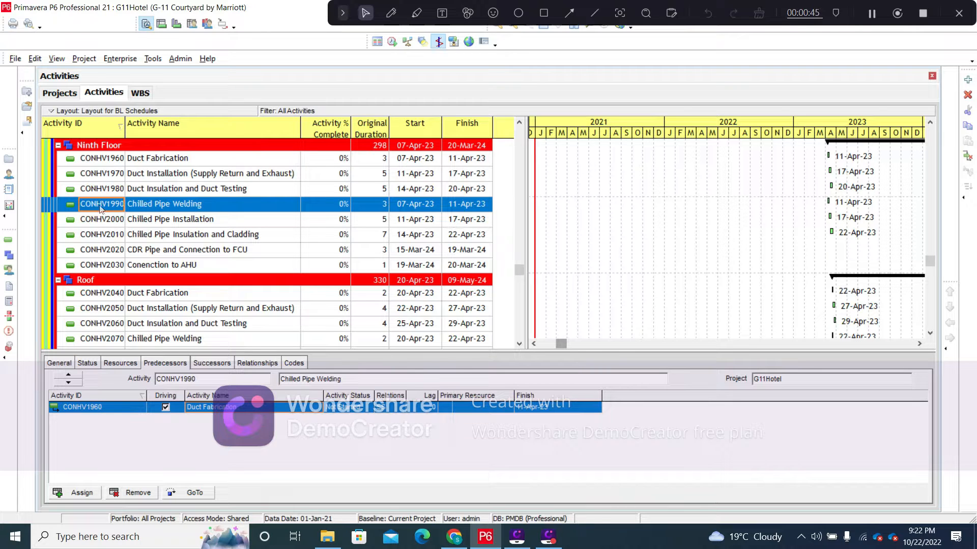
# Check the predecessors of the Ninth Floor wiring and cabling activity CONEL1860 and of the 4th Floor activity CONSL1070
pyautogui.scroll(20, 115, 226)
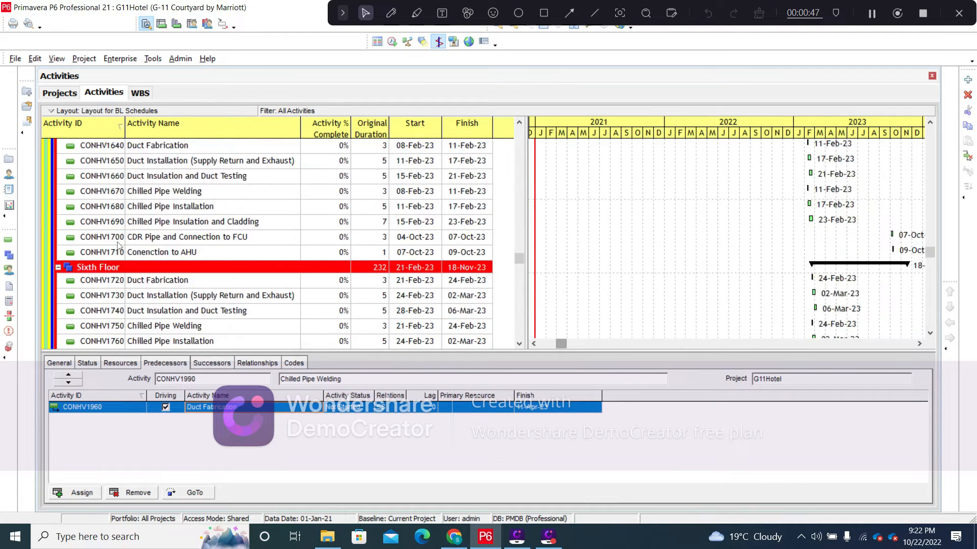
pyautogui.scroll(20, 115, 242)
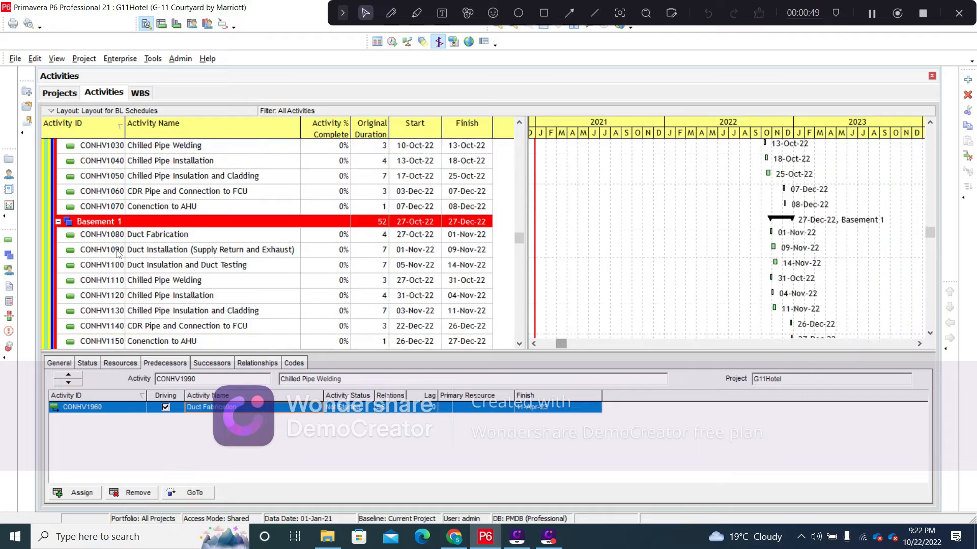
pyautogui.click(93, 221)
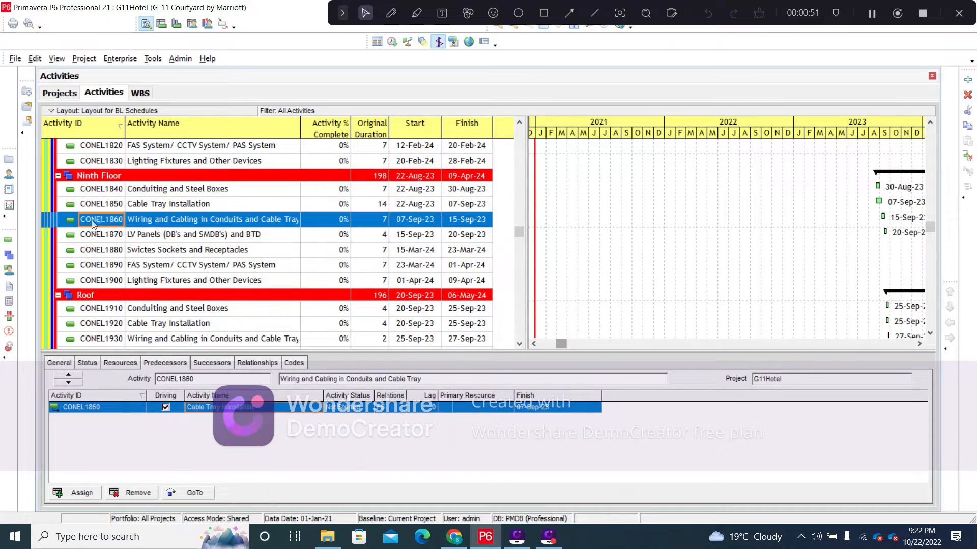
pyautogui.scroll(20, 104, 234)
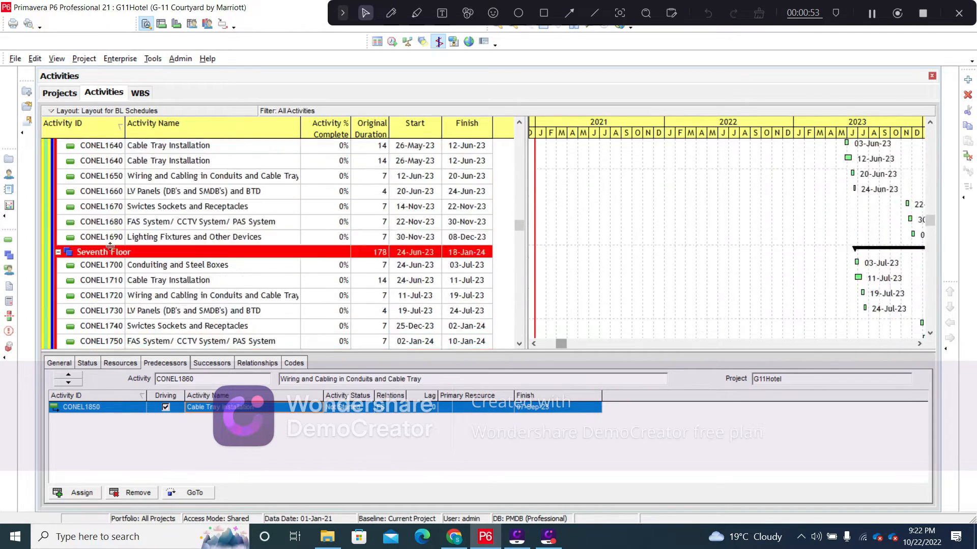
pyautogui.scroll(20, 109, 249)
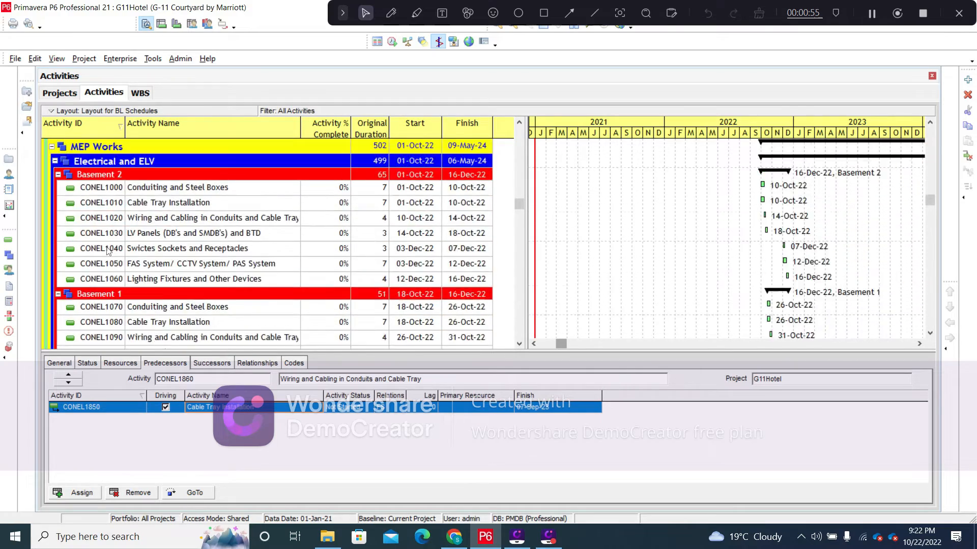
pyautogui.click(100, 209)
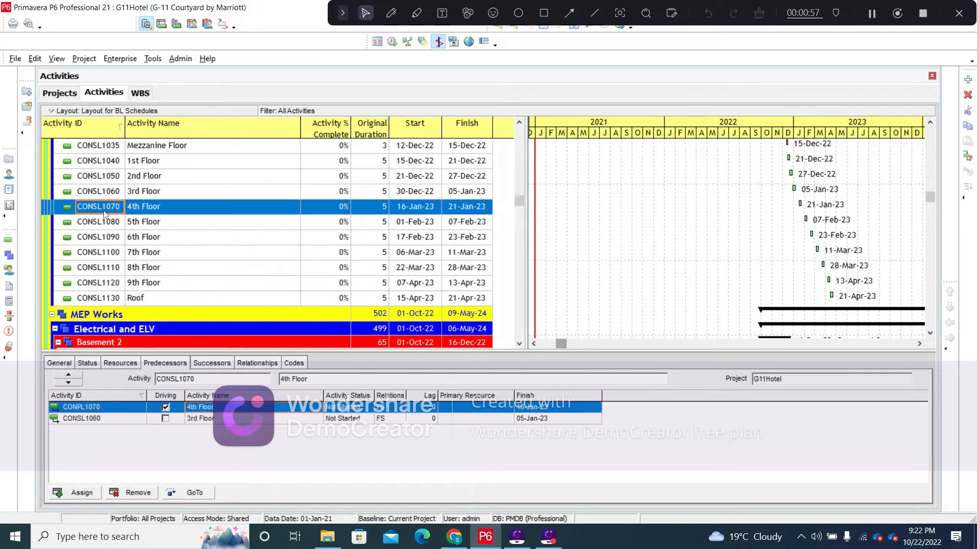
# Go through the MEP activities to Finishing Works and view the predecessors of the Basement 2 partition wall, paint and car parking activities
pyautogui.scroll(-20, 105, 214)
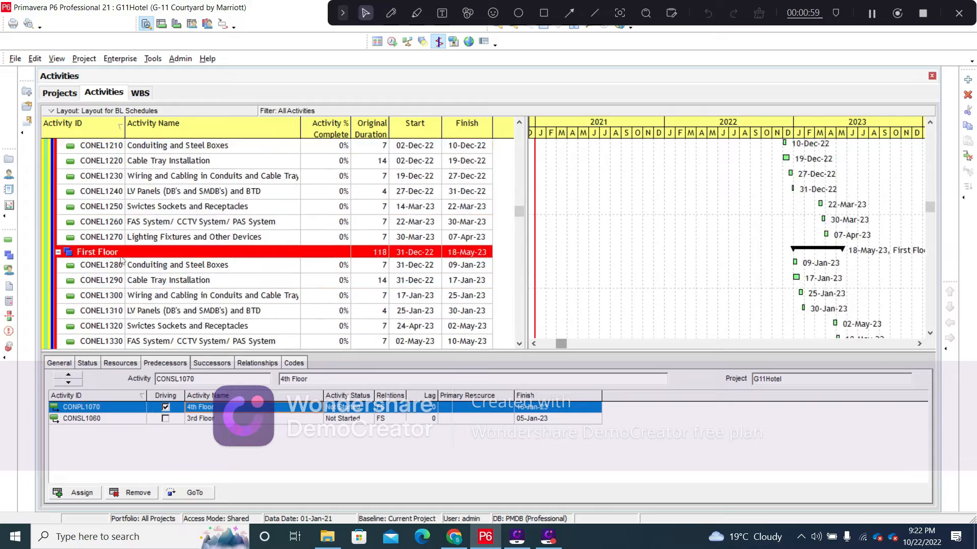
pyautogui.scroll(-20, 119, 265)
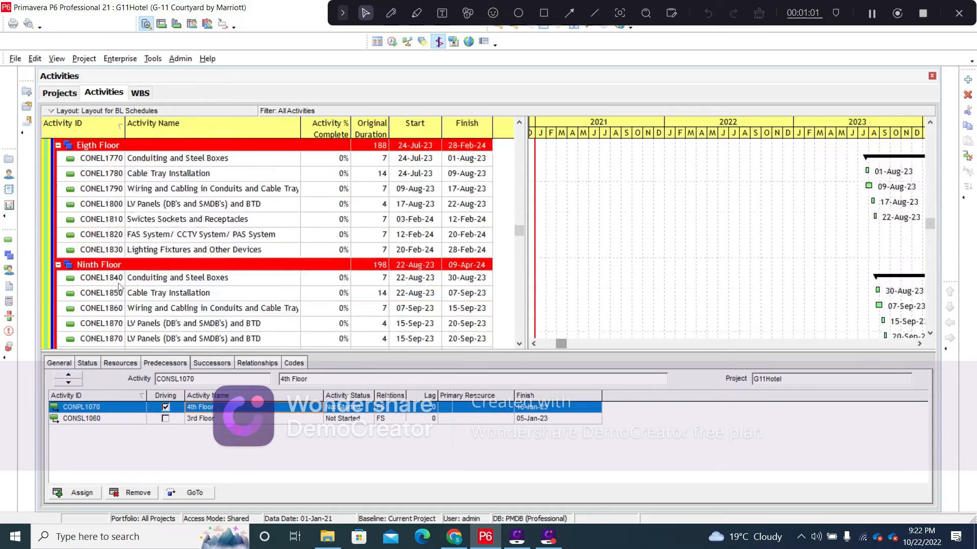
pyautogui.scroll(-10, 121, 301)
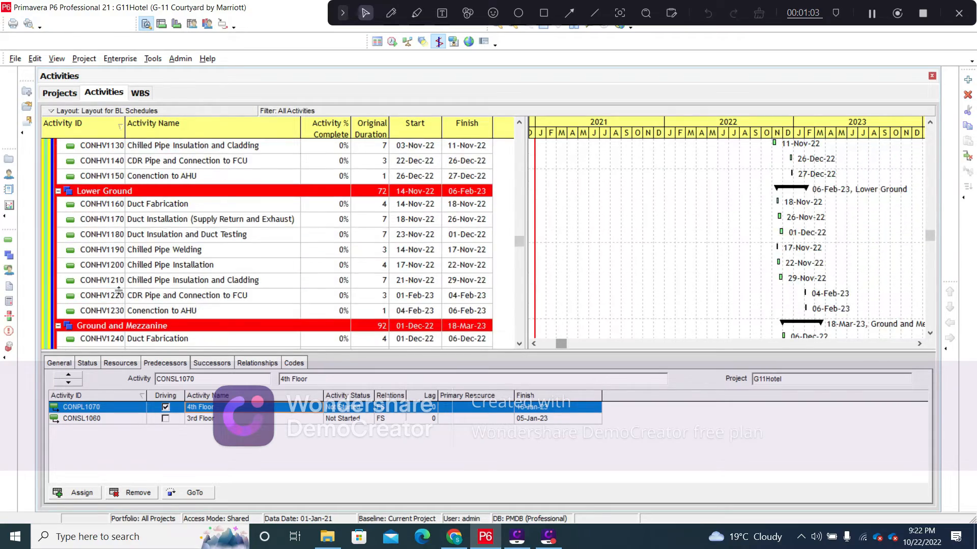
pyautogui.scroll(-12, 118, 290)
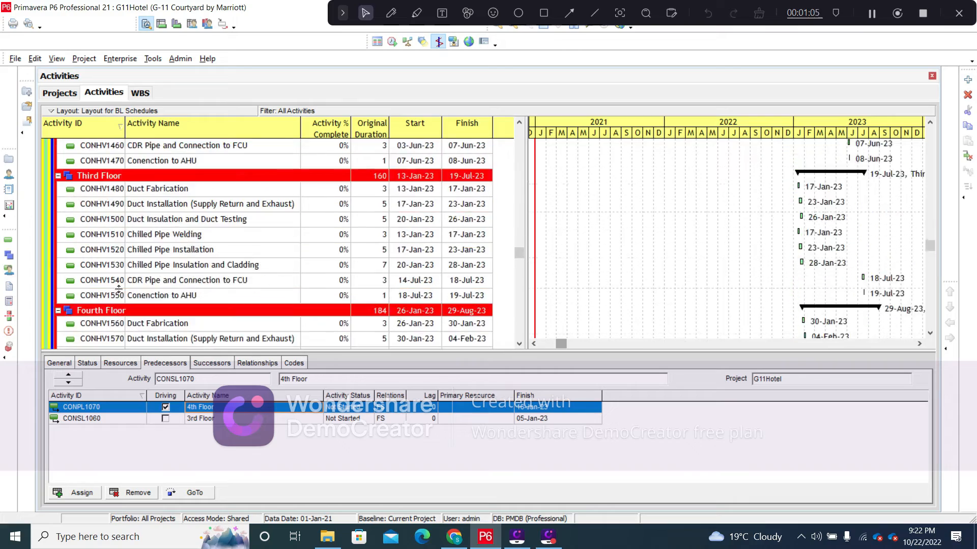
pyautogui.scroll(-18, 118, 289)
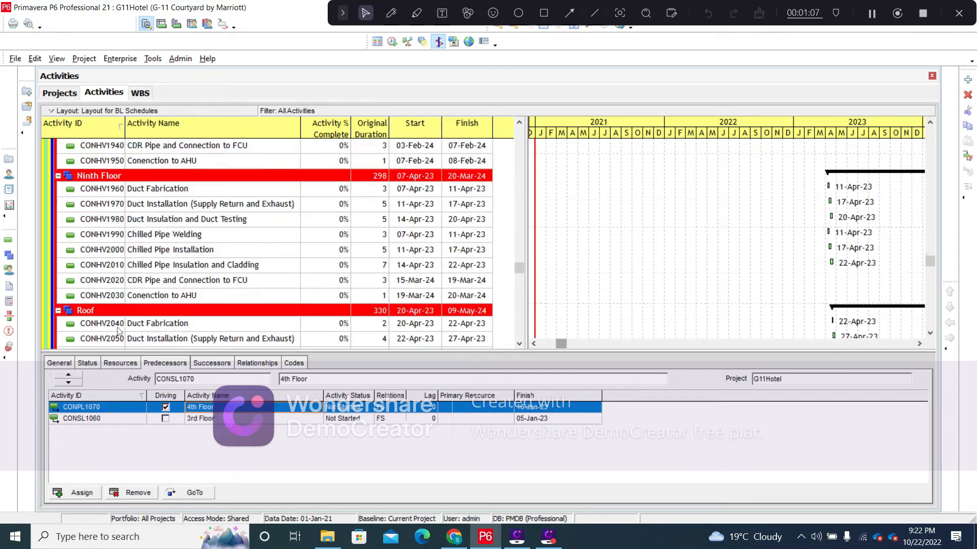
pyautogui.scroll(-20, 118, 331)
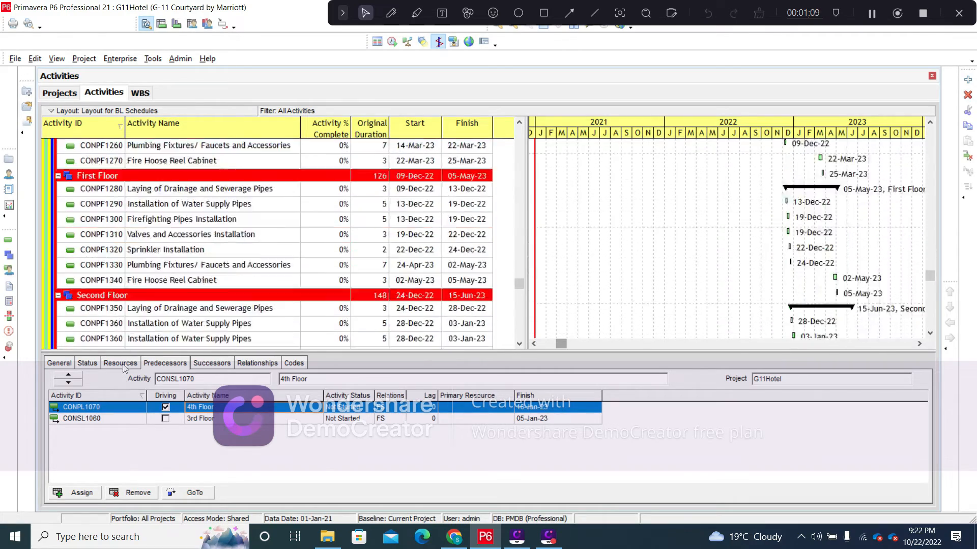
pyautogui.scroll(-16, 126, 356)
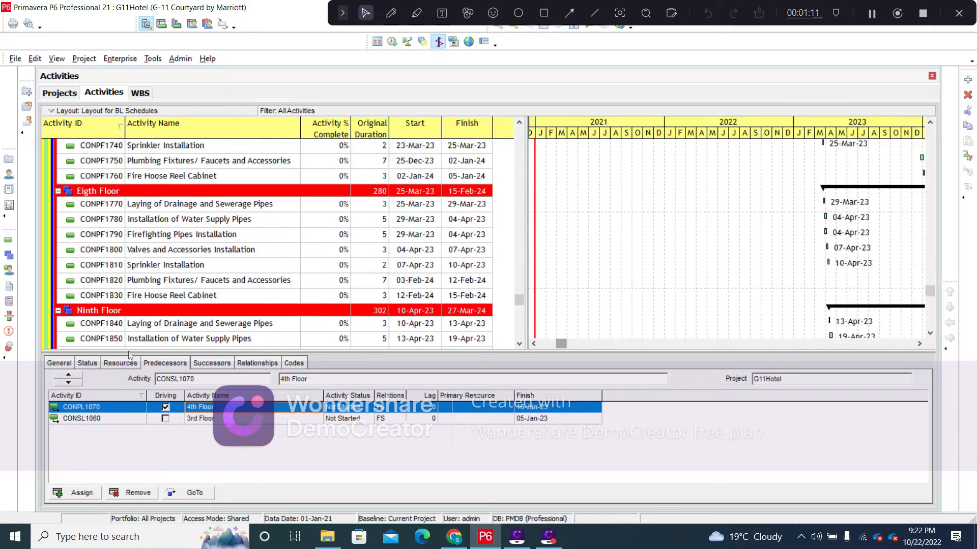
pyautogui.scroll(-10, 130, 355)
pyautogui.scroll(2, 156, 230)
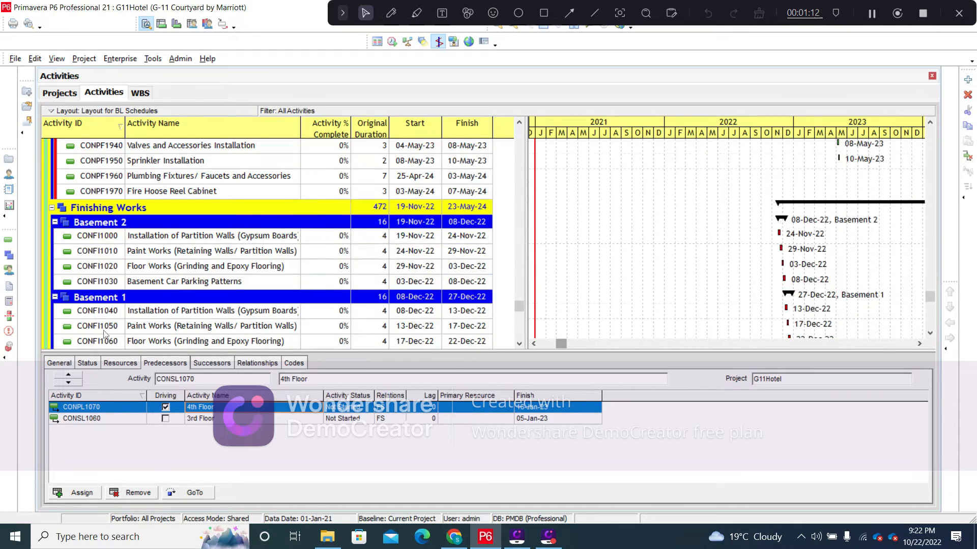
pyautogui.click(151, 239)
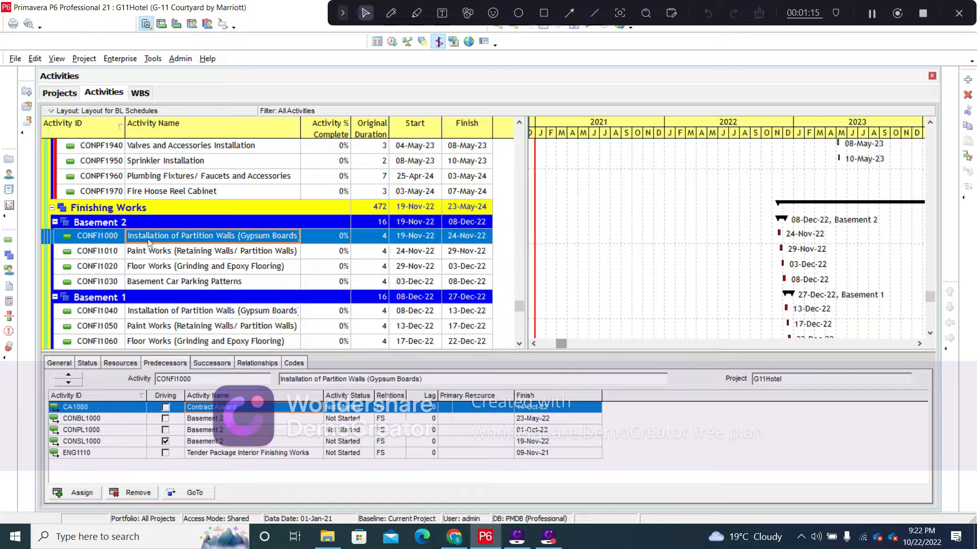
pyautogui.click(150, 251)
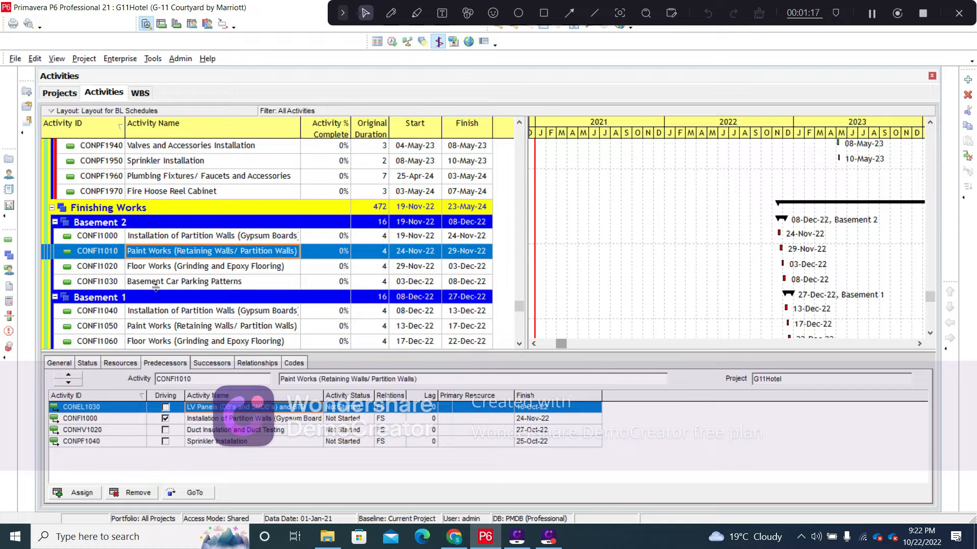
pyautogui.click(155, 283)
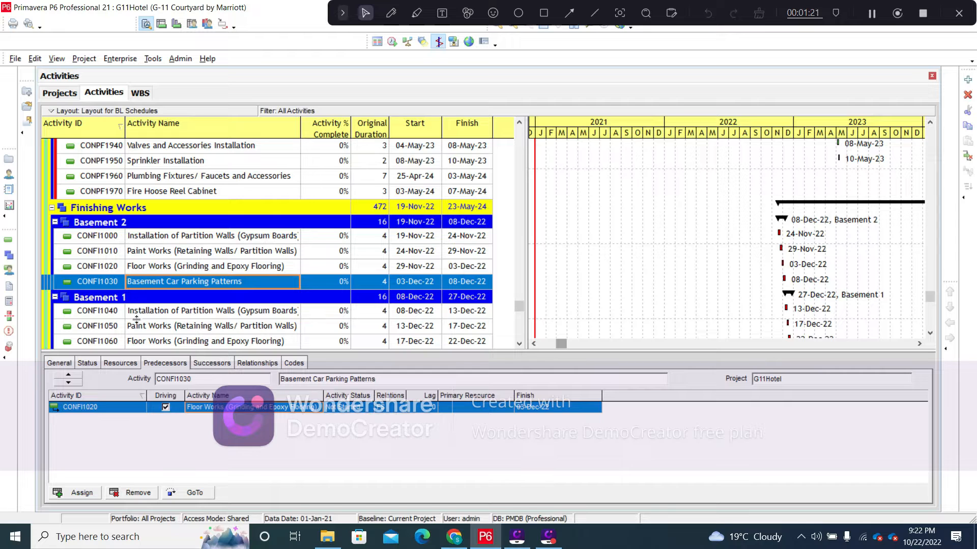
# Examine the Basement 2 predecessors CONBL1000, CONPL1000 and CONSL1000 of the partition wall installation activity CONFI1000
pyautogui.click(150, 239)
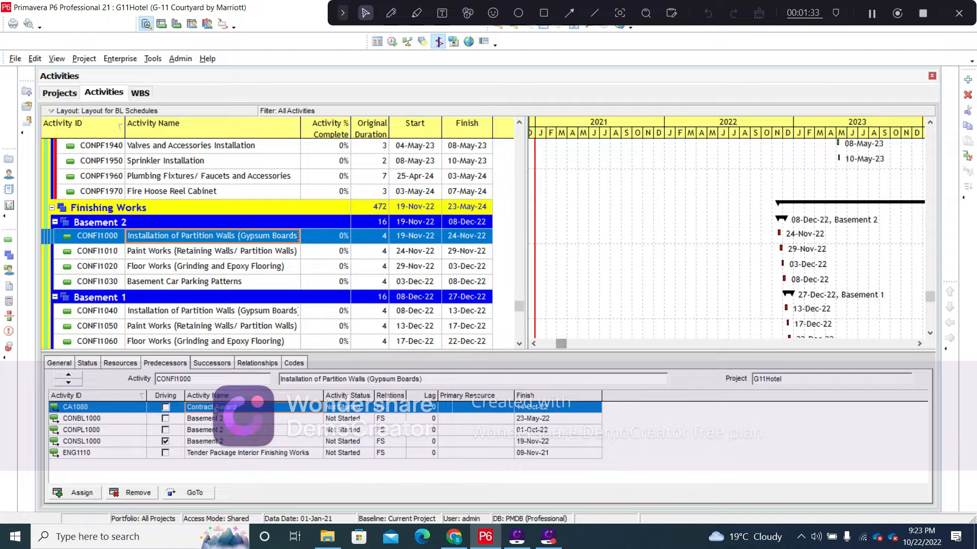
pyautogui.click(226, 420)
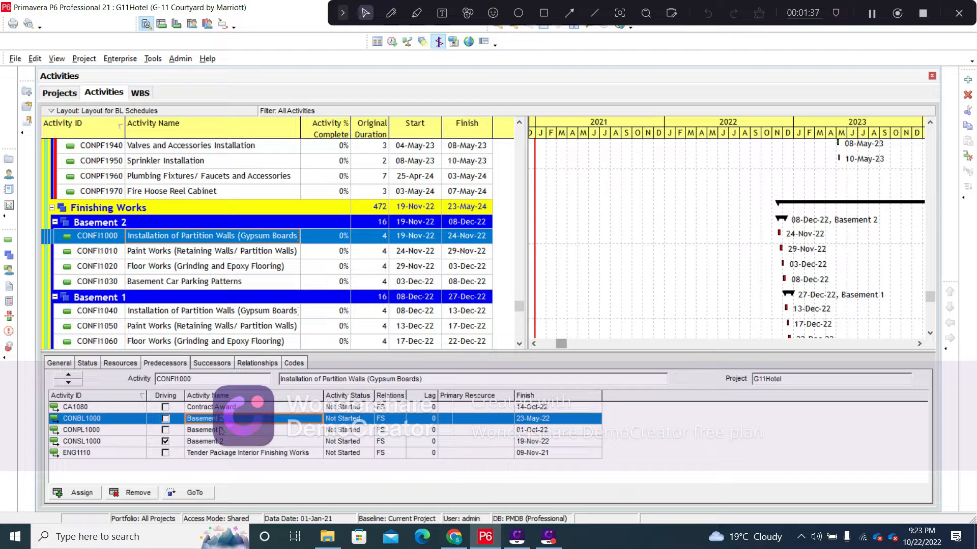
pyautogui.click(220, 432)
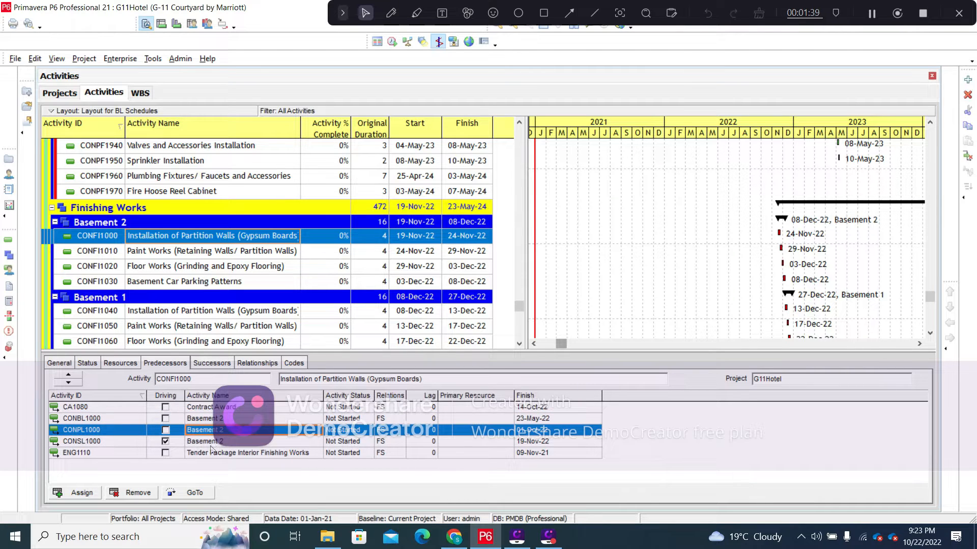
pyautogui.click(214, 442)
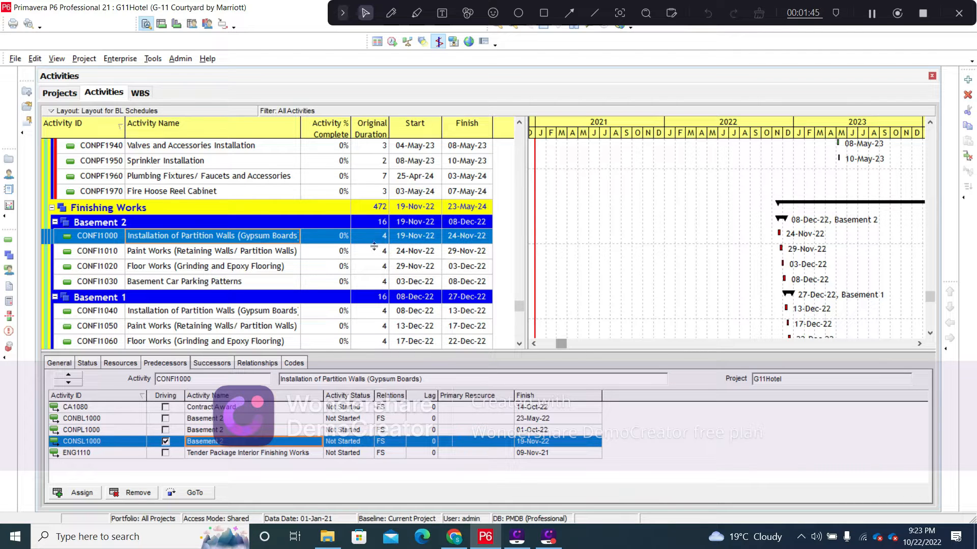
# Check the predecessors of Basement 2 paint works, floor works and car parking patterns, and of the Basement 1 partition wall installation
pyautogui.click(161, 255)
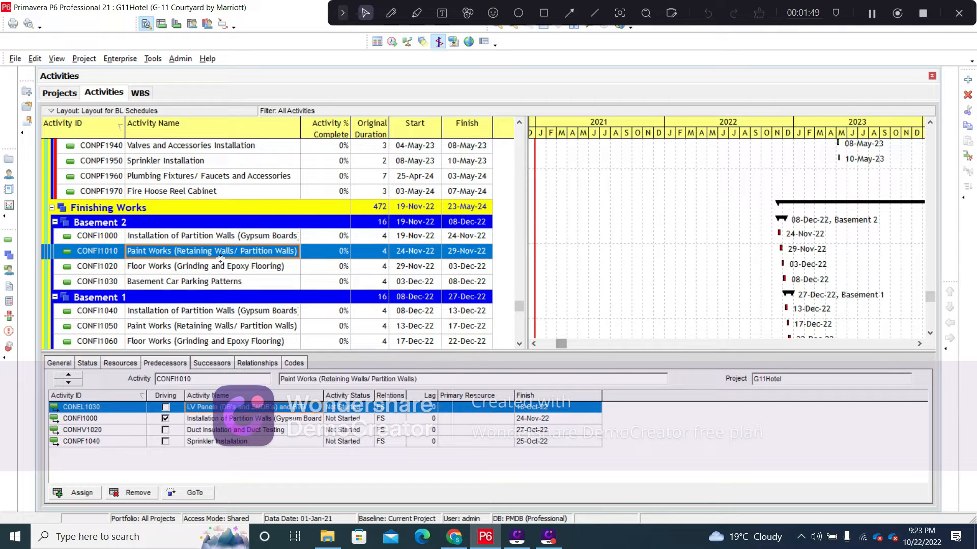
pyautogui.click(205, 445)
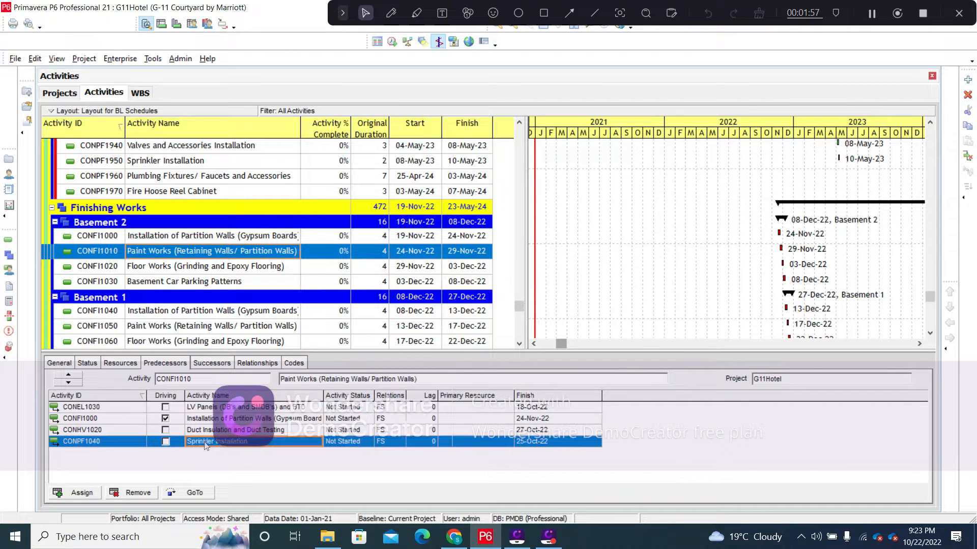
pyautogui.click(158, 270)
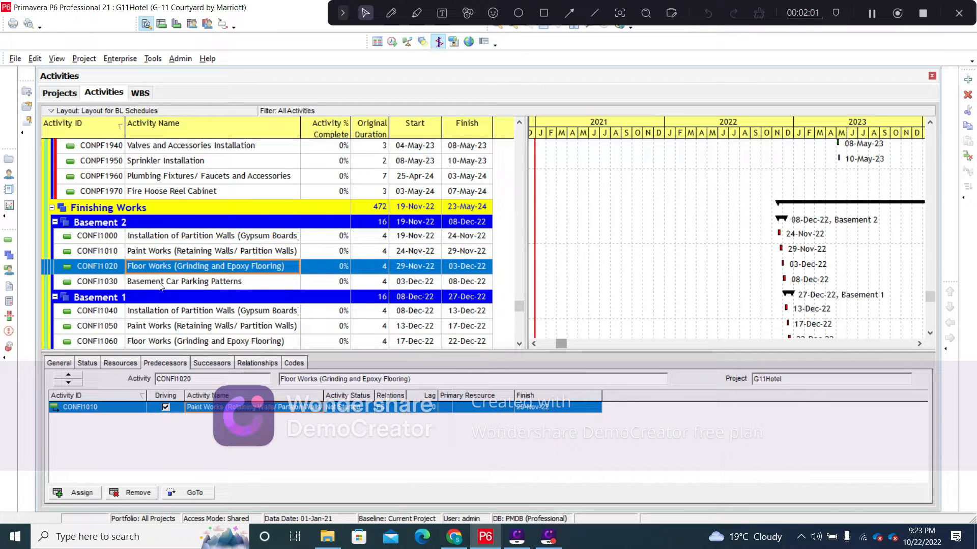
pyautogui.click(161, 285)
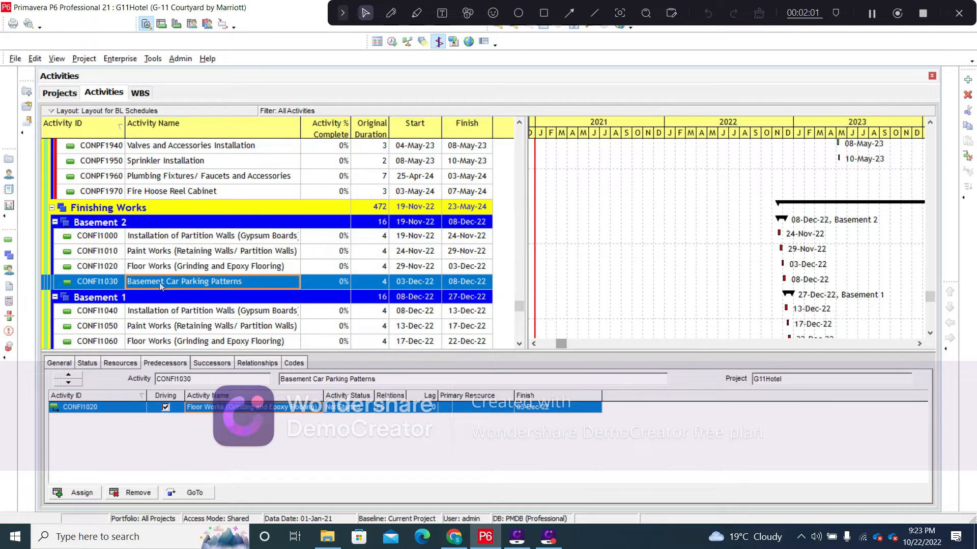
pyautogui.click(174, 309)
# Examine the predecessors of Lower Ground Ceiling Works, including duct insulation and testing, sprinkler installation, floor works and CONPL1020
pyautogui.scroll(-5, 257, 311)
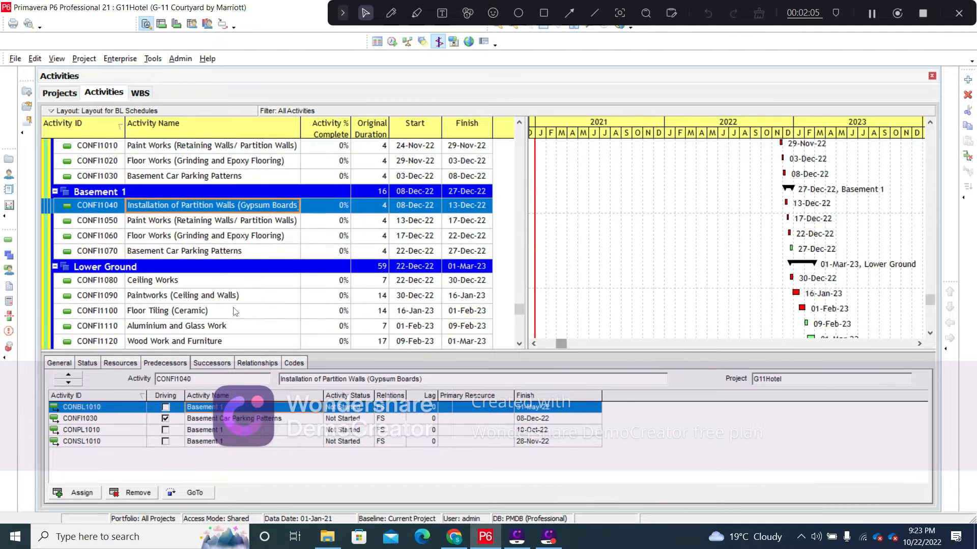
pyautogui.click(173, 193)
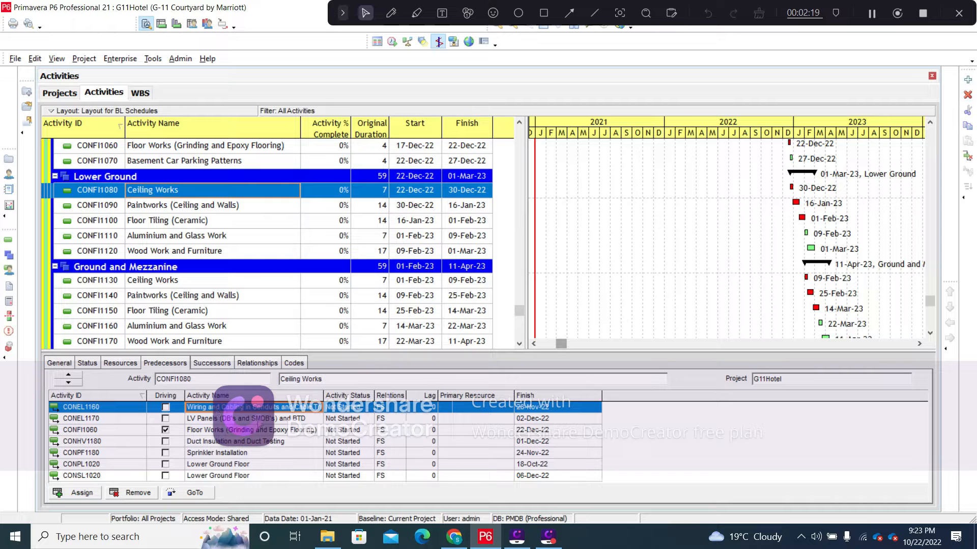
pyautogui.click(212, 442)
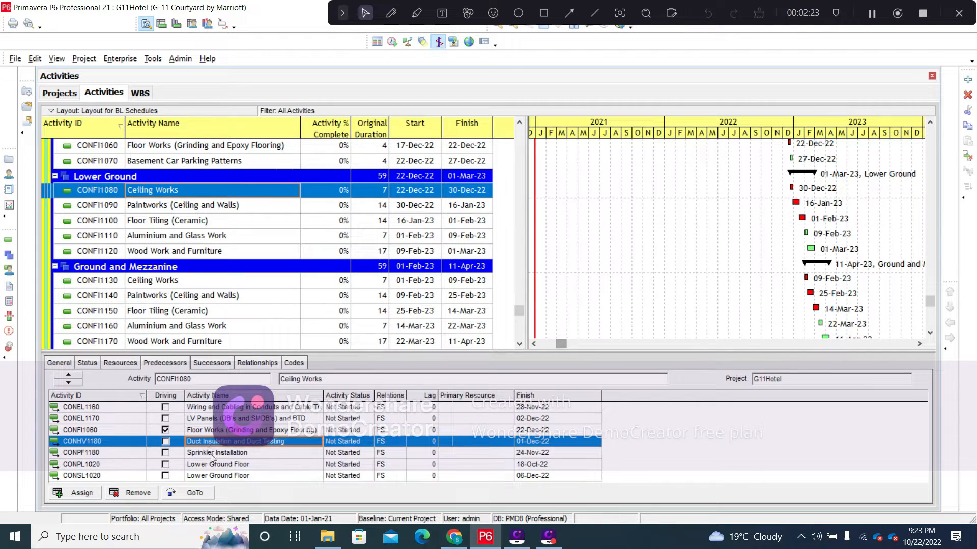
pyautogui.click(218, 455)
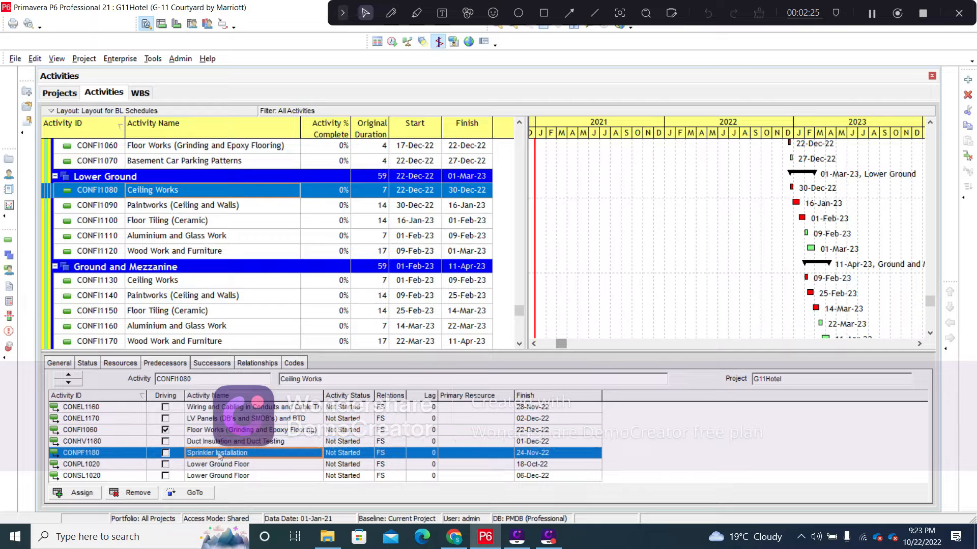
pyautogui.click(219, 433)
pyautogui.click(226, 462)
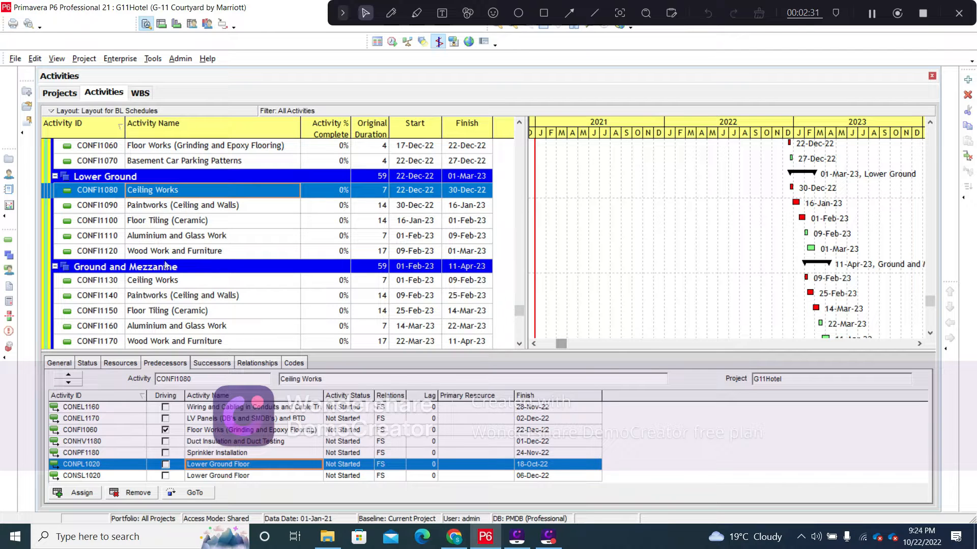
# Check the predecessors of the remaining Lower Ground finishing activities, Paintworks through Wood Work and Furniture, and of the Ground and Mezzanine Ceiling Works
pyautogui.click(162, 206)
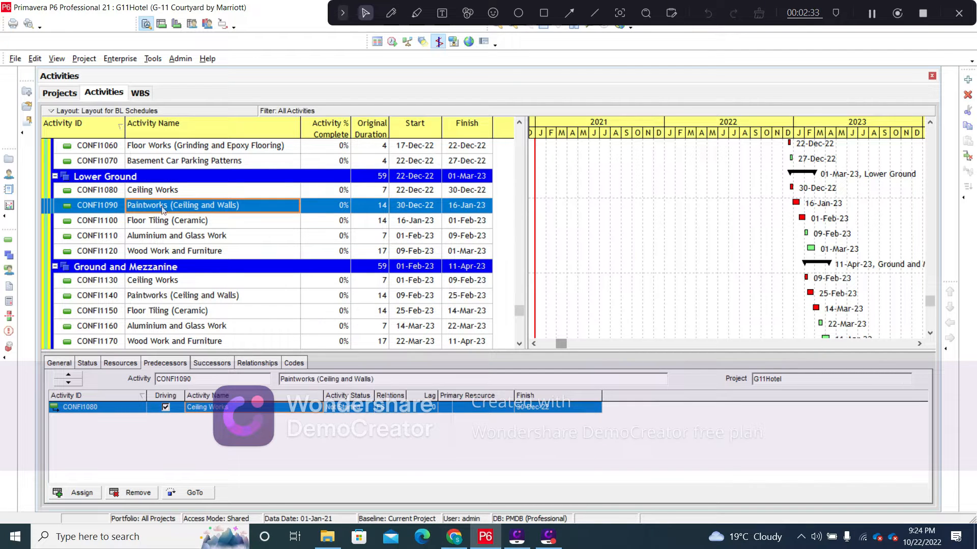
pyautogui.click(164, 222)
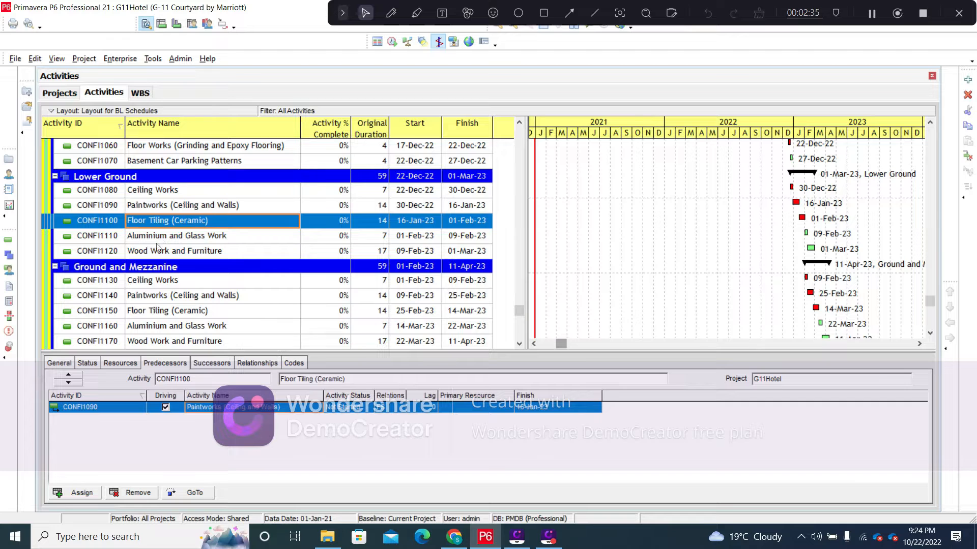
pyautogui.click(160, 237)
pyautogui.click(162, 251)
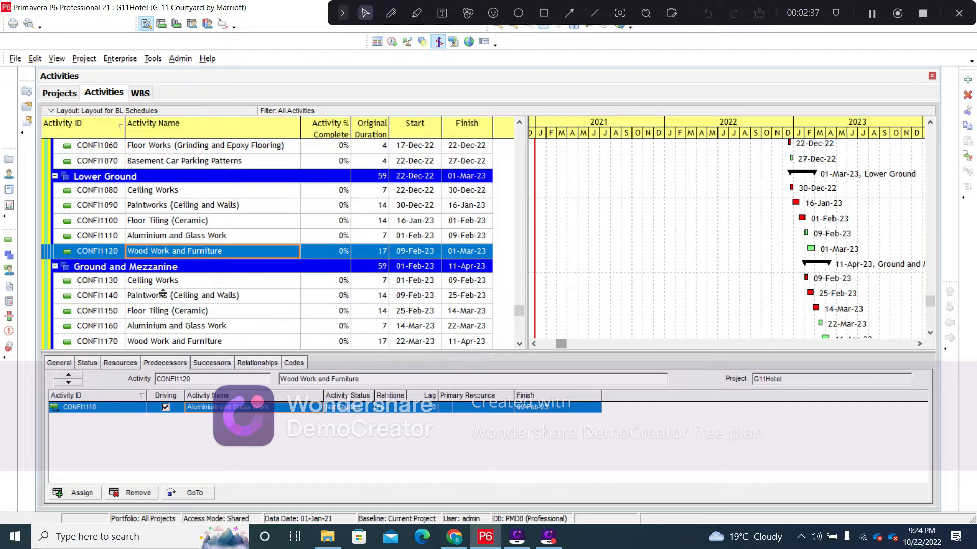
pyautogui.click(162, 281)
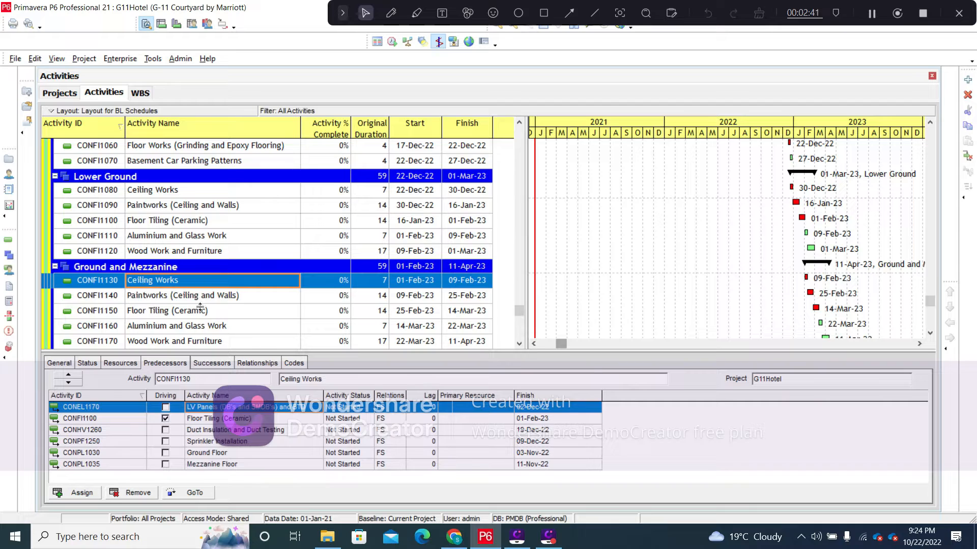
# Look over the finishing works of the upper floors and check the predecessor of the Roof's Wood Work and Furniture activity
pyautogui.scroll(-7, 198, 305)
pyautogui.scroll(-16, 172, 305)
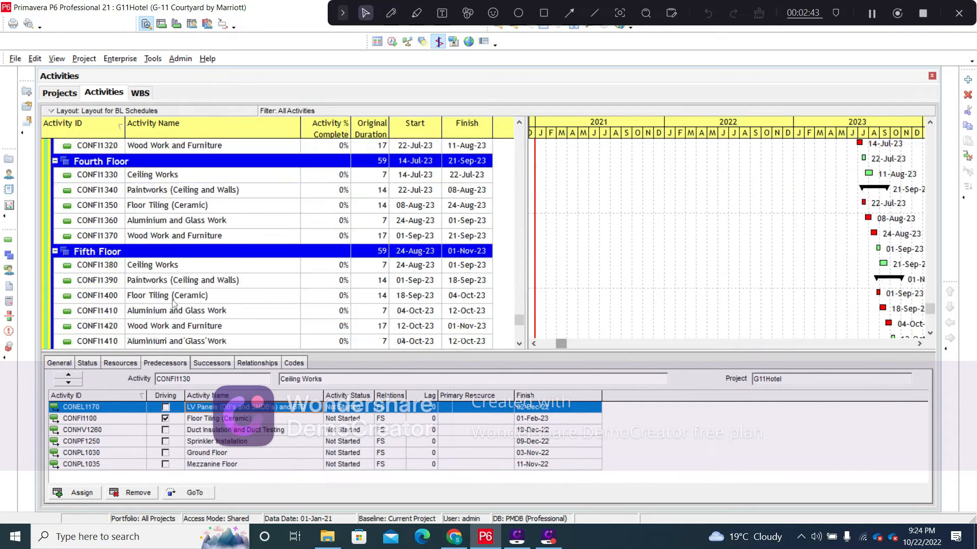
pyautogui.scroll(4, 169, 360)
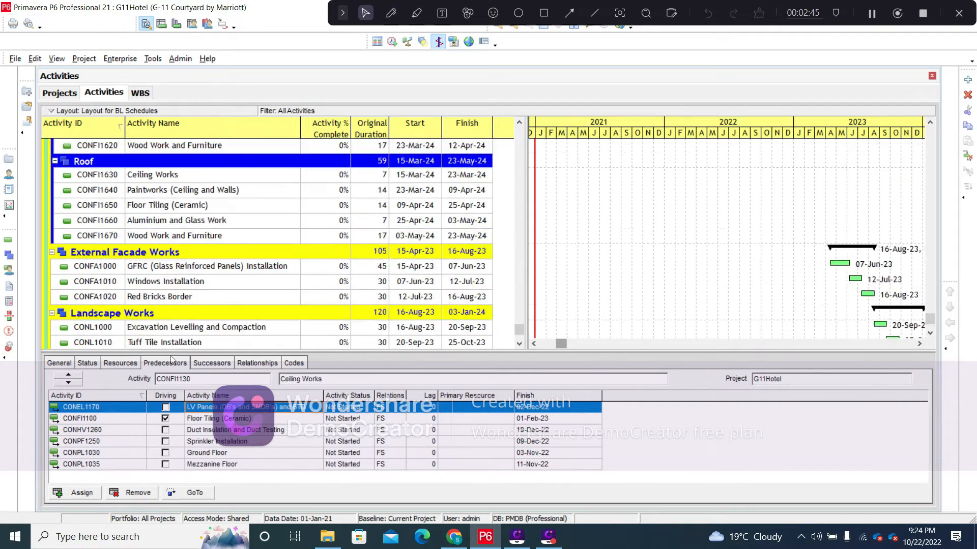
pyautogui.scroll(-1, 303, 350)
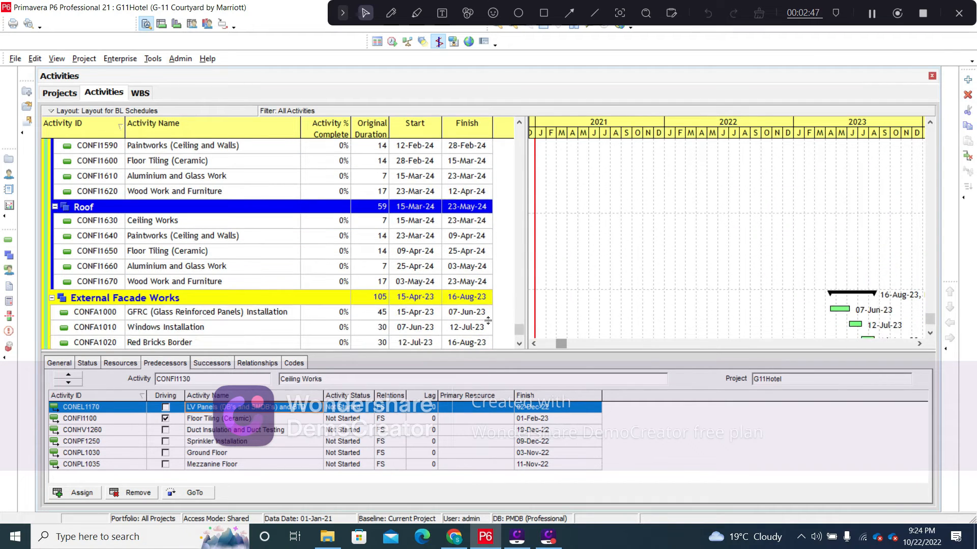
pyautogui.click(460, 285)
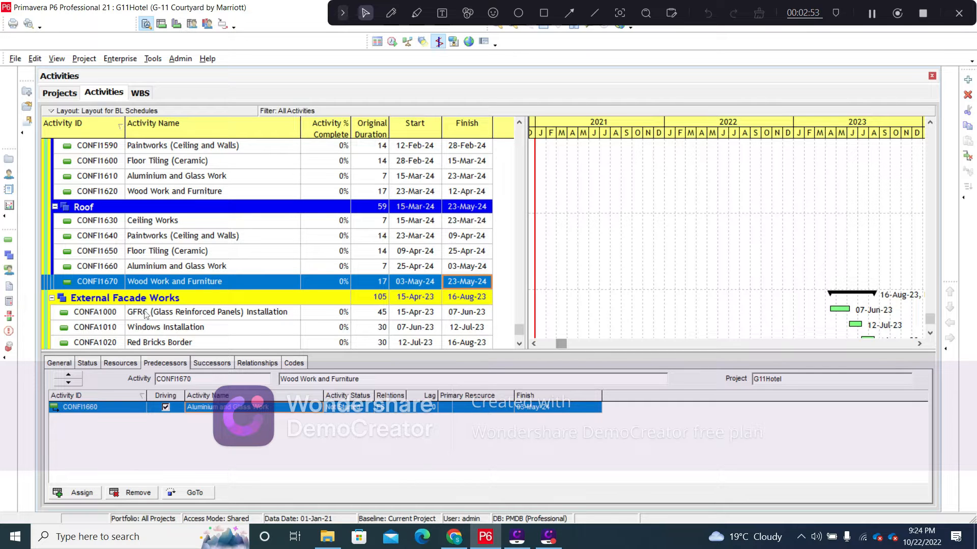
# Check the predecessors of the External Facade activities GFRC Installation, Windows Installation and Red Bricks Border
pyautogui.click(177, 315)
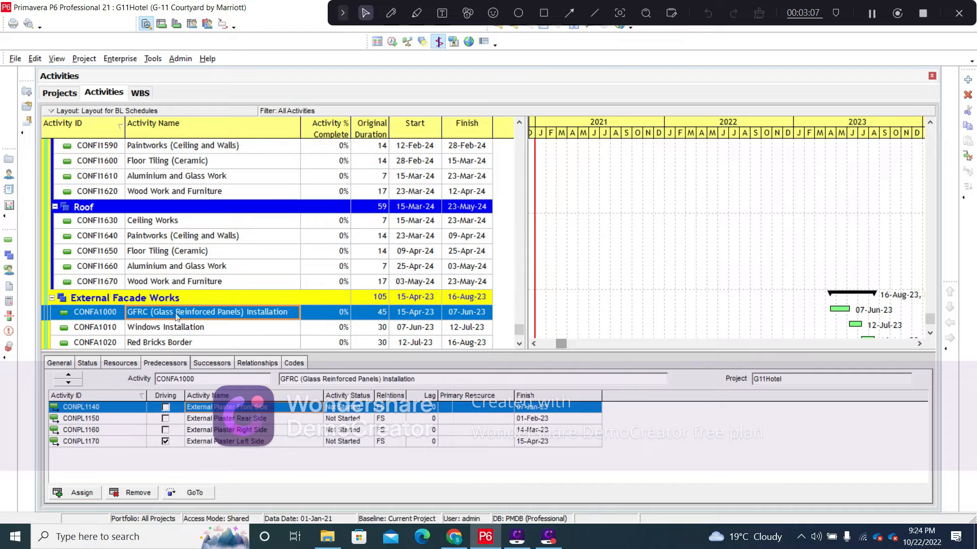
pyautogui.scroll(-1, 163, 323)
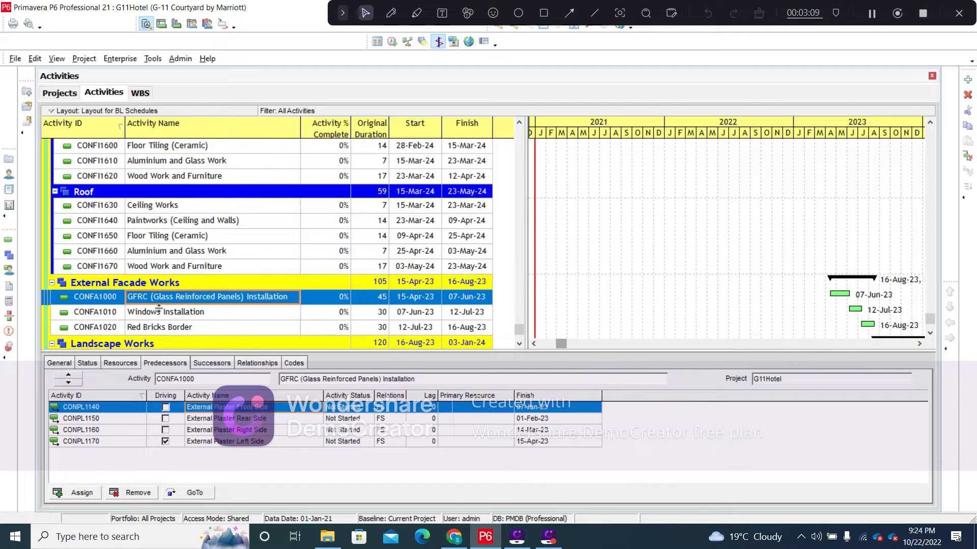
pyautogui.click(155, 315)
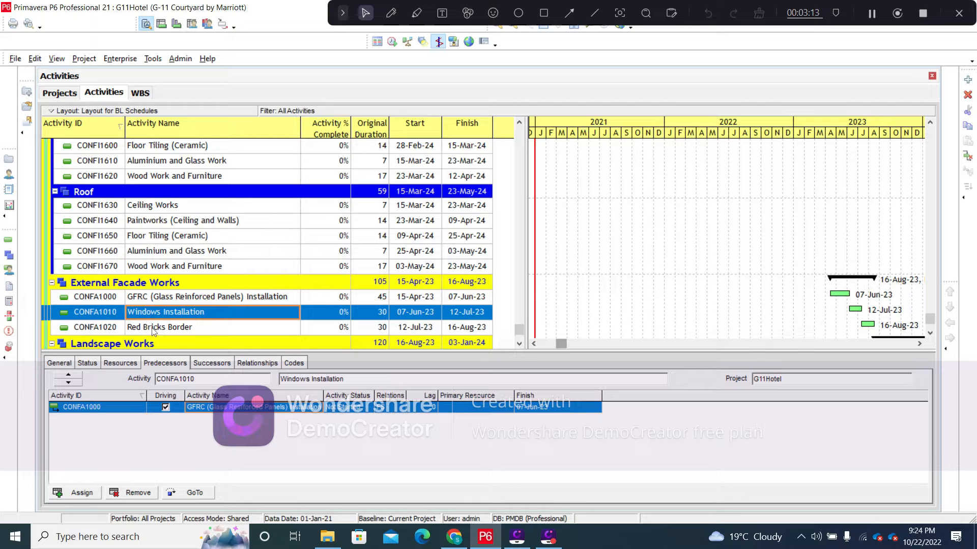
pyautogui.click(154, 331)
pyautogui.scroll(-1, 154, 331)
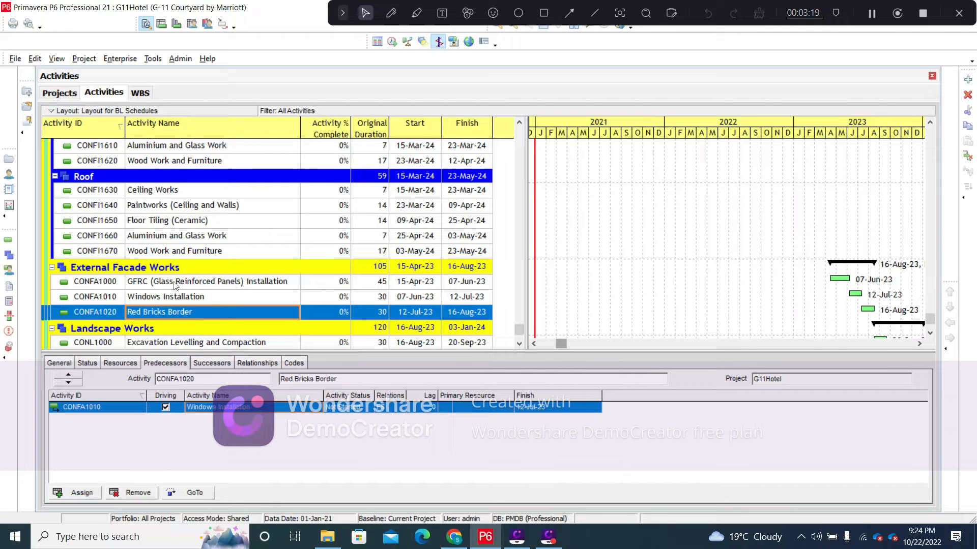
# Examine the External Plaster Rear Side and Right Side predecessors of the GFRC (Glass Reinforced Panels) Installation activity
pyautogui.click(210, 286)
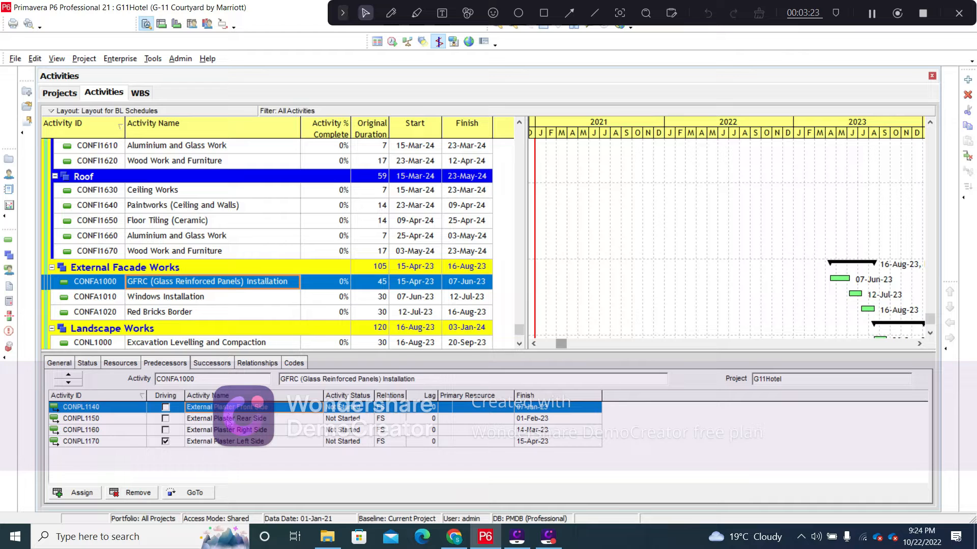
pyautogui.click(253, 419)
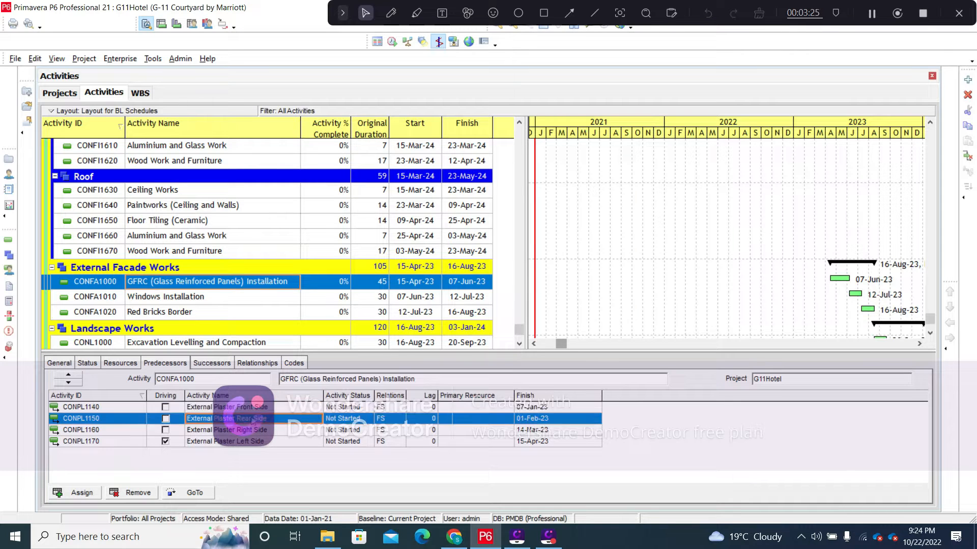
pyautogui.click(253, 431)
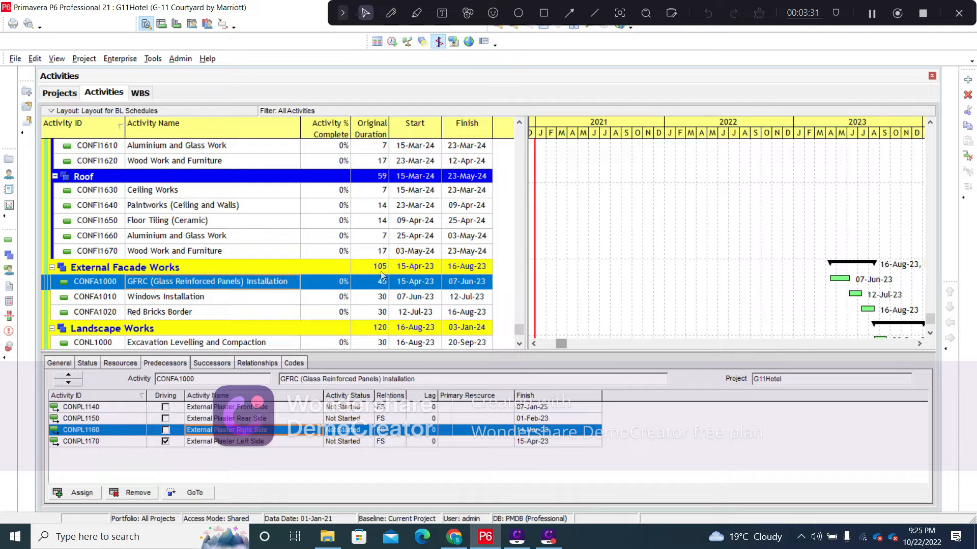
# Check the predecessors of the Landscape Works activities, from Excavation Levelling and Compaction through Tuff Tile Installation and Fountain System to Greenscaping
pyautogui.click(135, 342)
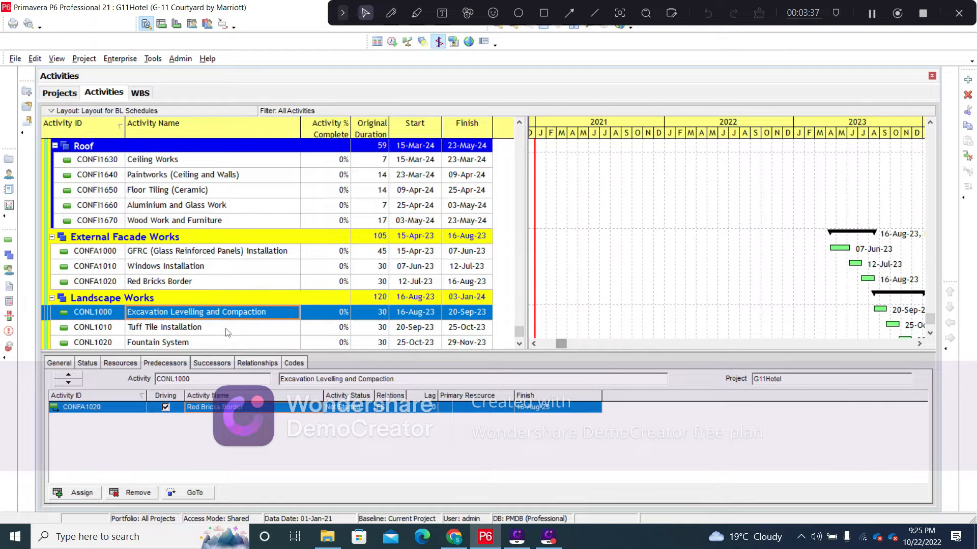
pyautogui.click(196, 328)
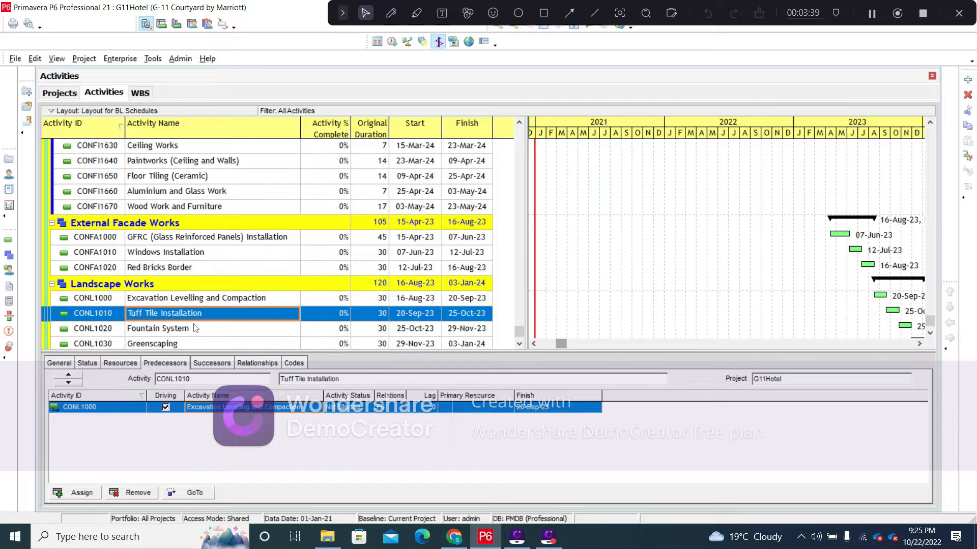
pyautogui.click(184, 331)
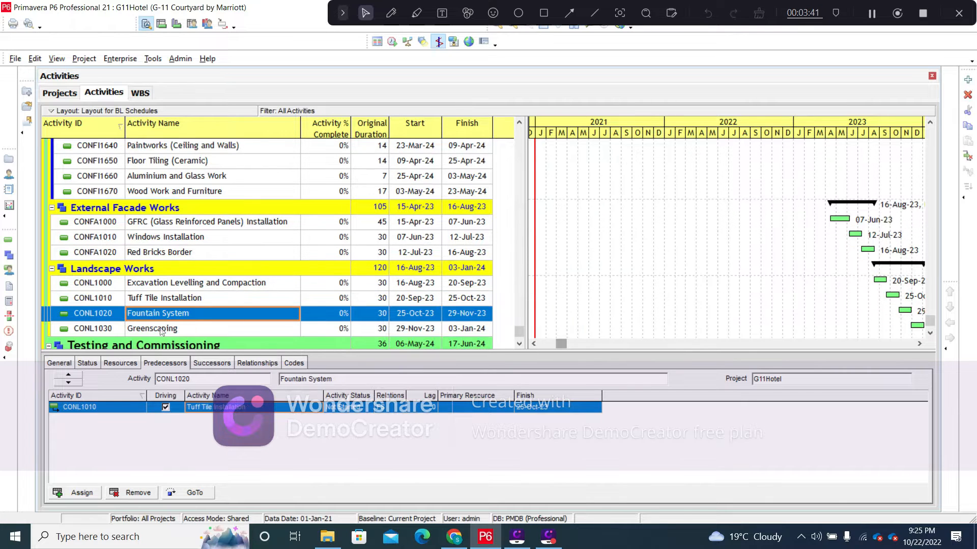
pyautogui.click(161, 330)
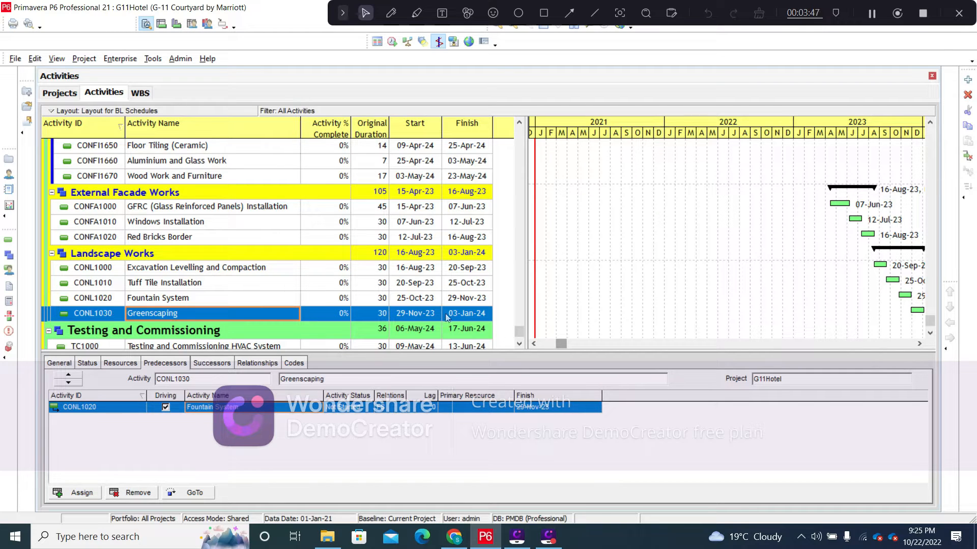
# Check the predecessors of the HVAC, plumbing and firefighting, and electrical testing activities and Project Handover, plus the successor of Project Handover
pyautogui.scroll(-2, 265, 302)
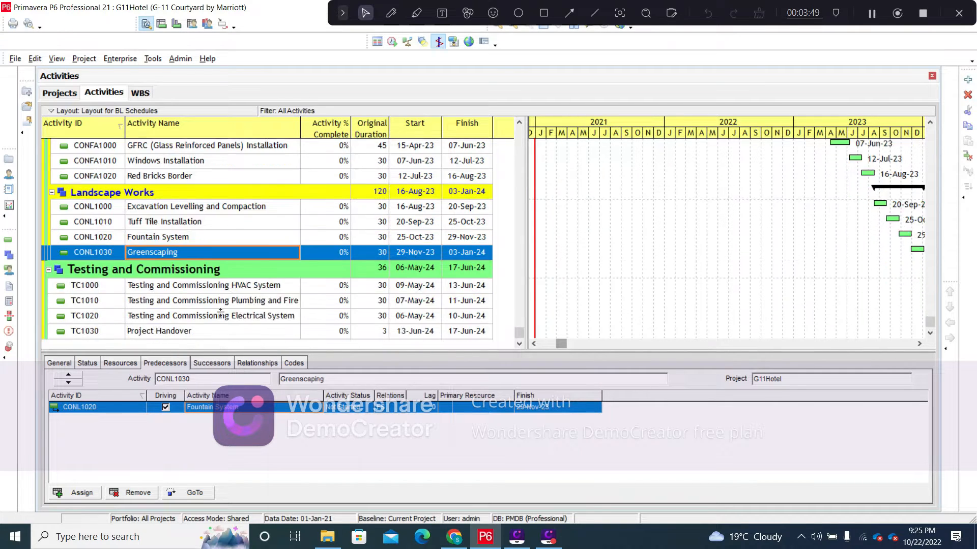
pyautogui.click(173, 286)
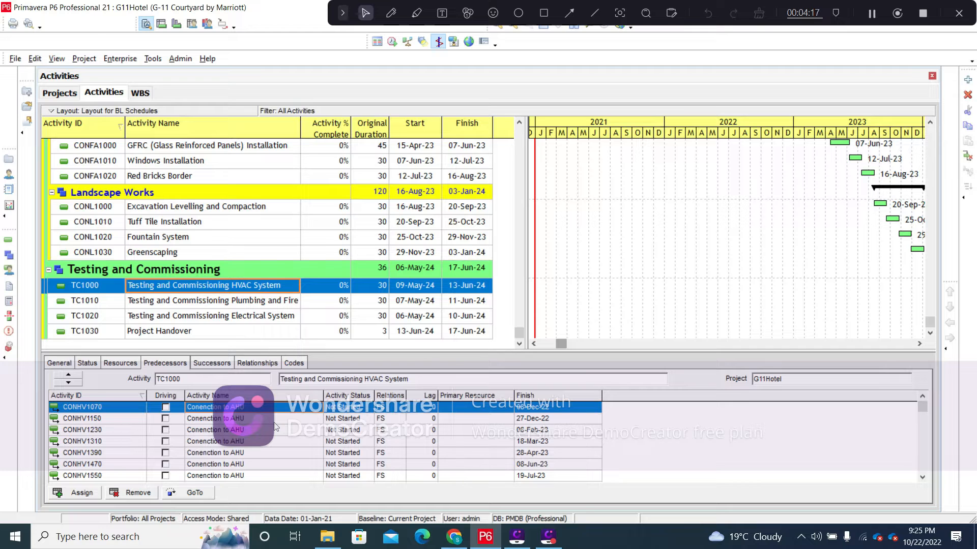
pyautogui.click(197, 303)
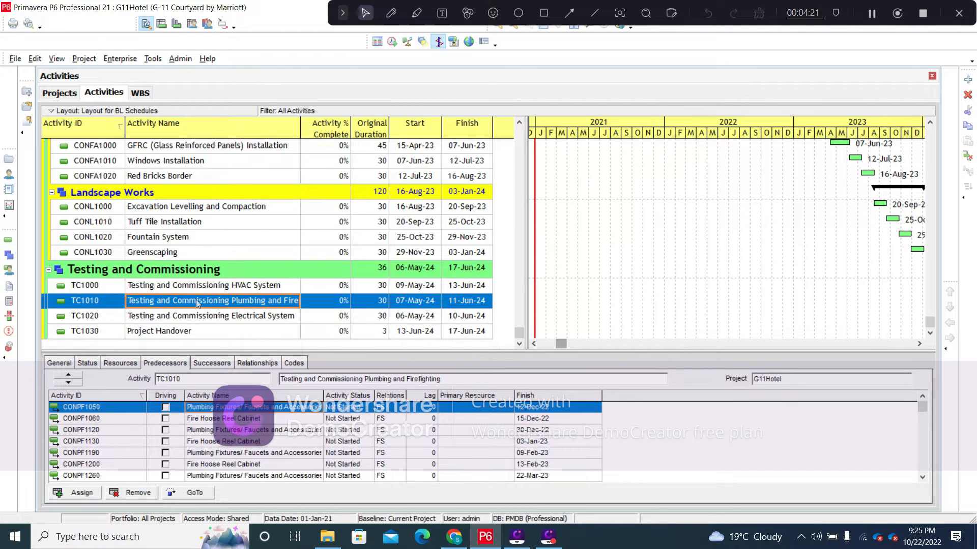
pyautogui.click(187, 319)
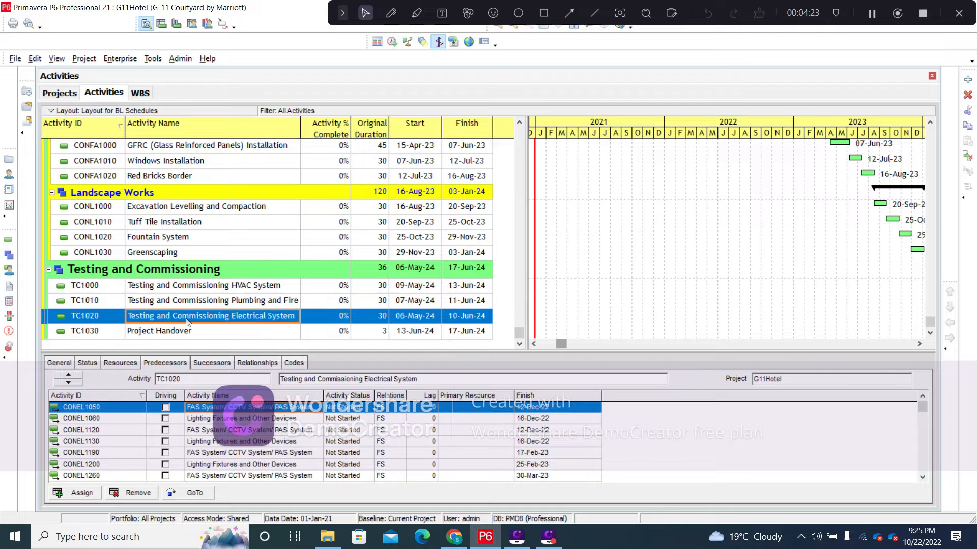
pyautogui.click(159, 332)
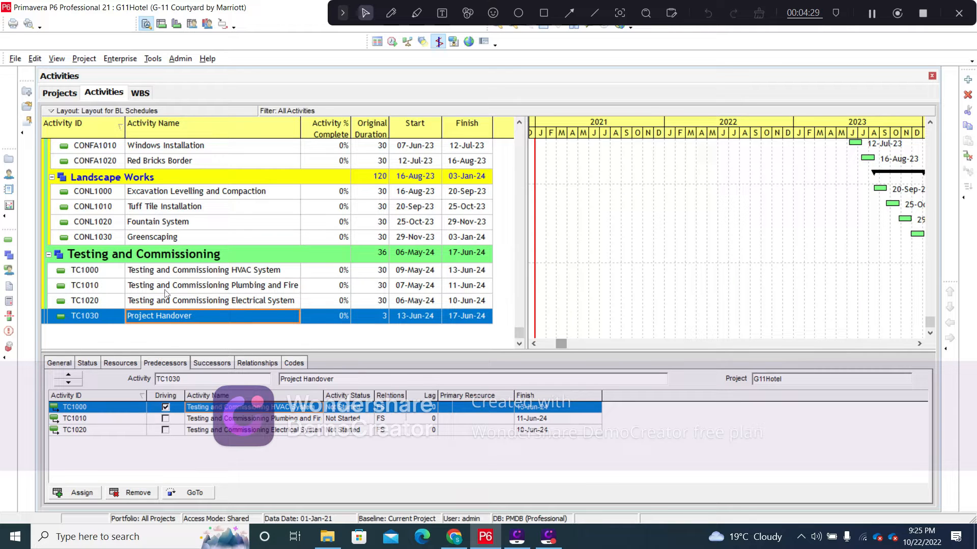
pyautogui.click(206, 364)
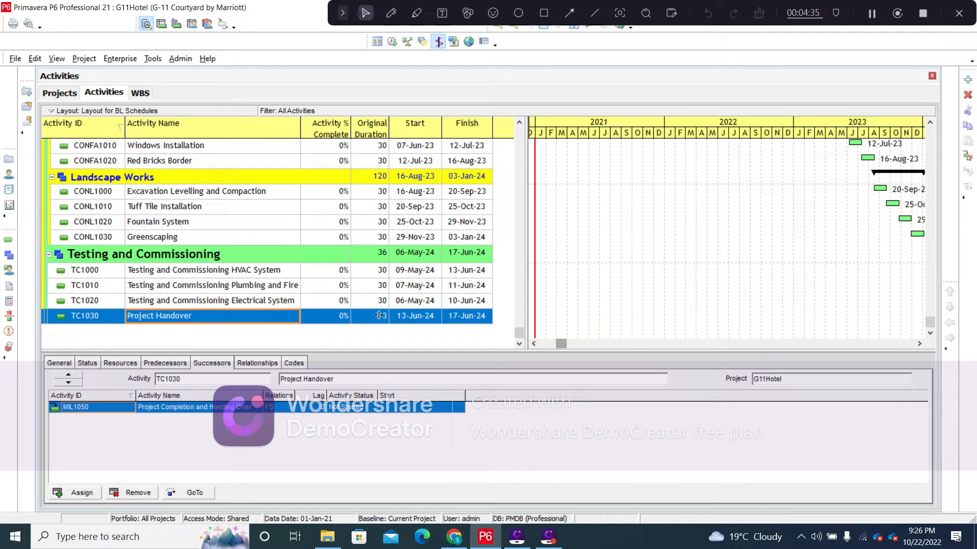
# Return to the project's Milestones and schedule the project using its own data date
pyautogui.moveTo(519, 333); pyautogui.dragTo(517, 142)
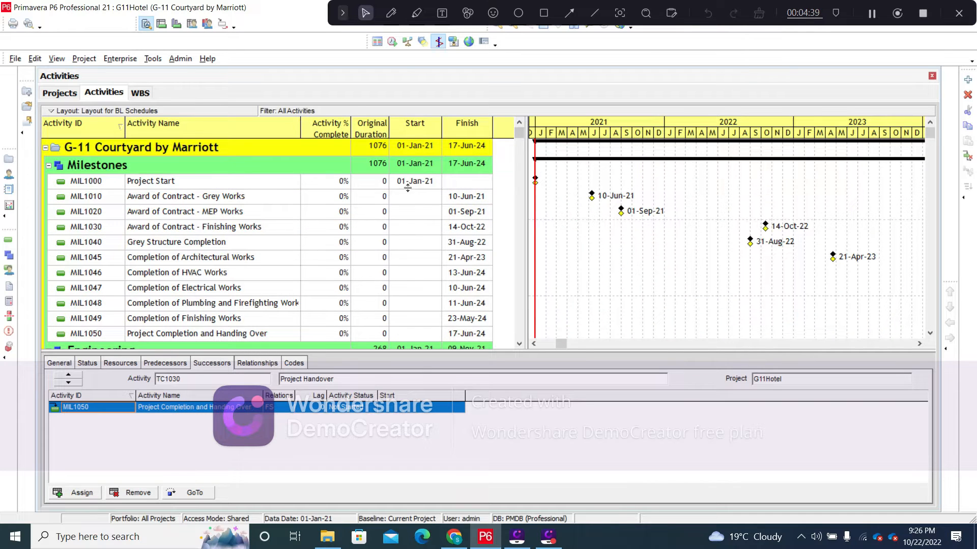
pyautogui.click(392, 42)
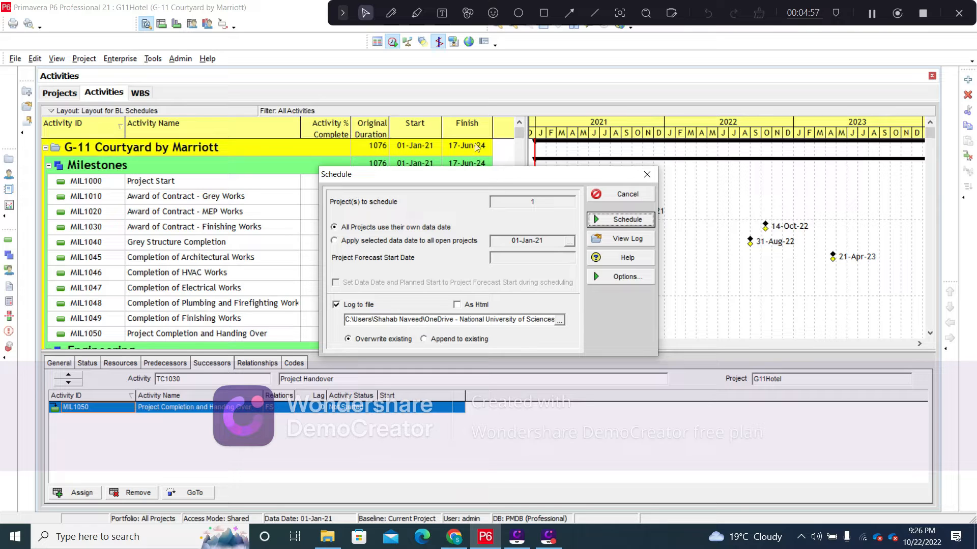
pyautogui.click(615, 219)
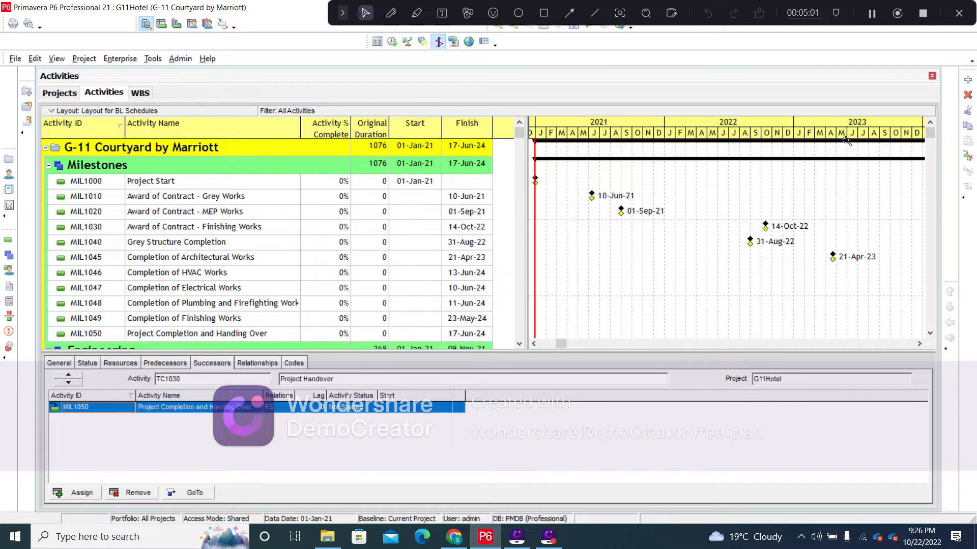
# Compress the activity Gantt chart's timescale to fit the whole project and look over the bars from Milestones to Basement 1
pyautogui.moveTo(846, 140); pyautogui.dragTo(640, 242)
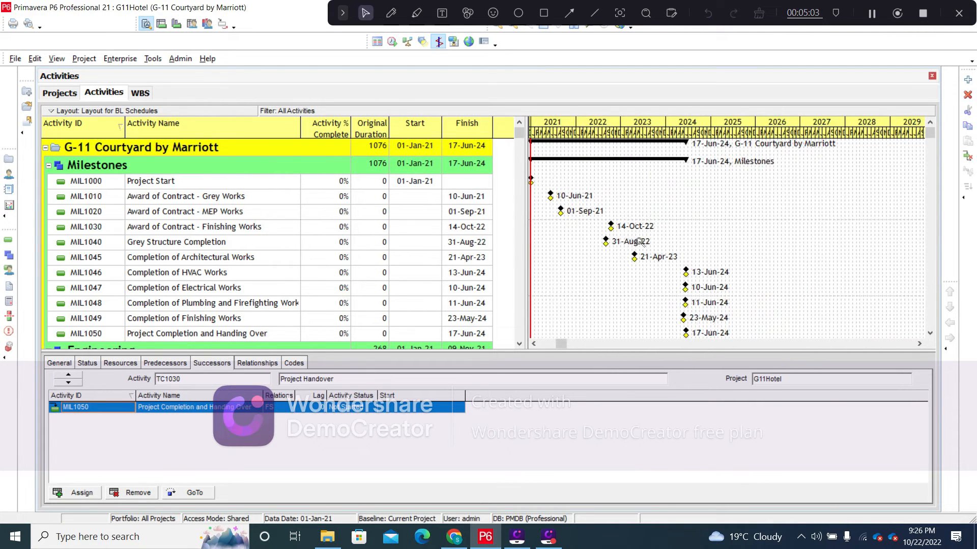
pyautogui.scroll(-12, 649, 239)
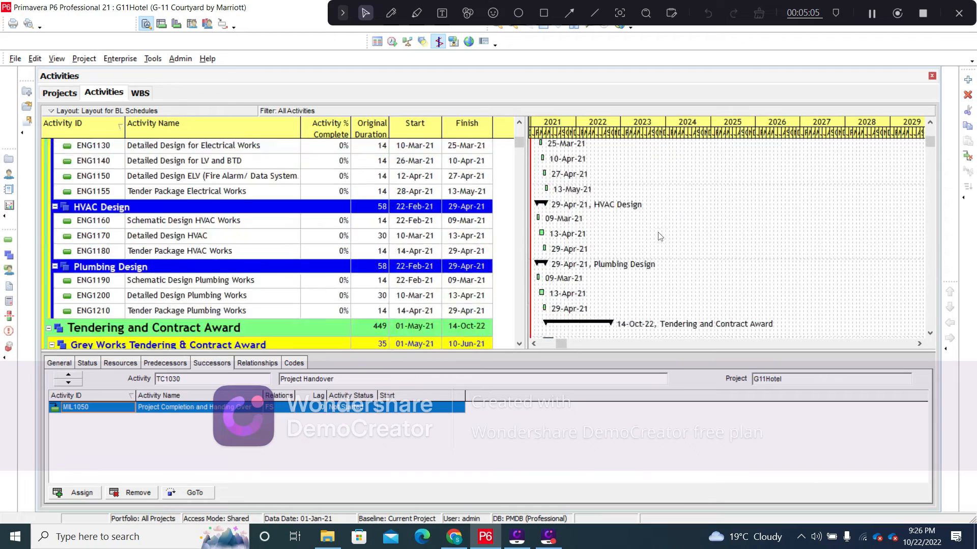
pyautogui.scroll(-15, 660, 236)
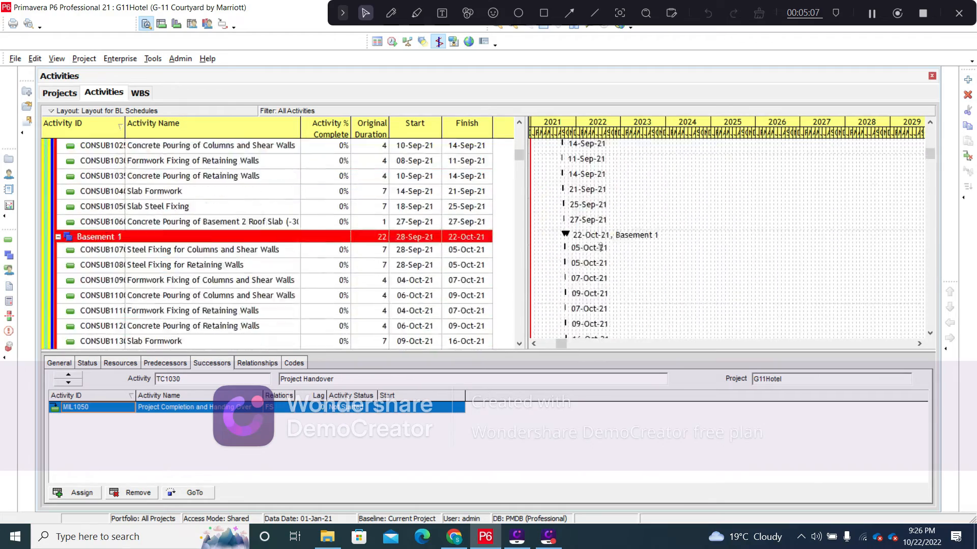
pyautogui.scroll(15, 601, 248)
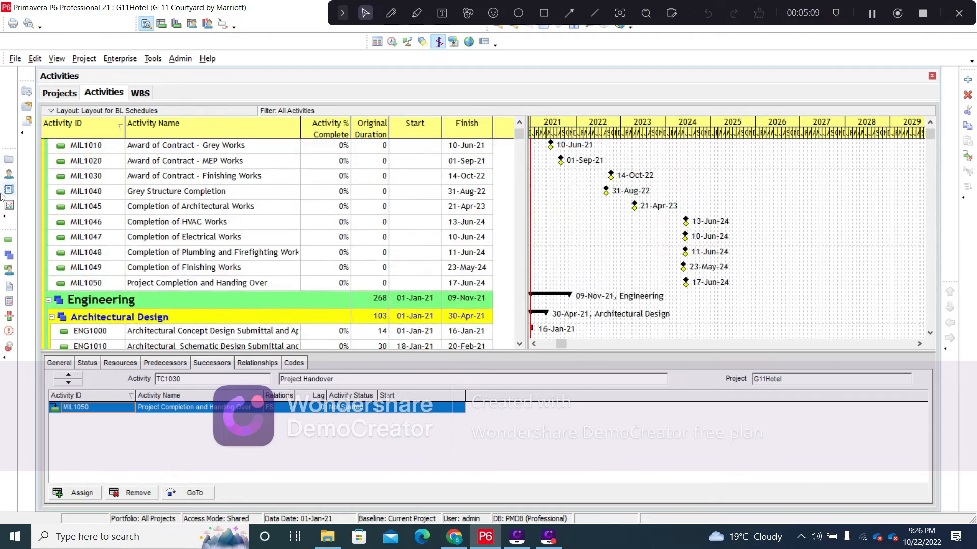
pyautogui.scroll(1, 117, 201)
# Open the project's WBS view and compress its Gantt timescale to show the summary bars of all phases from start to finish
pyautogui.click(139, 93)
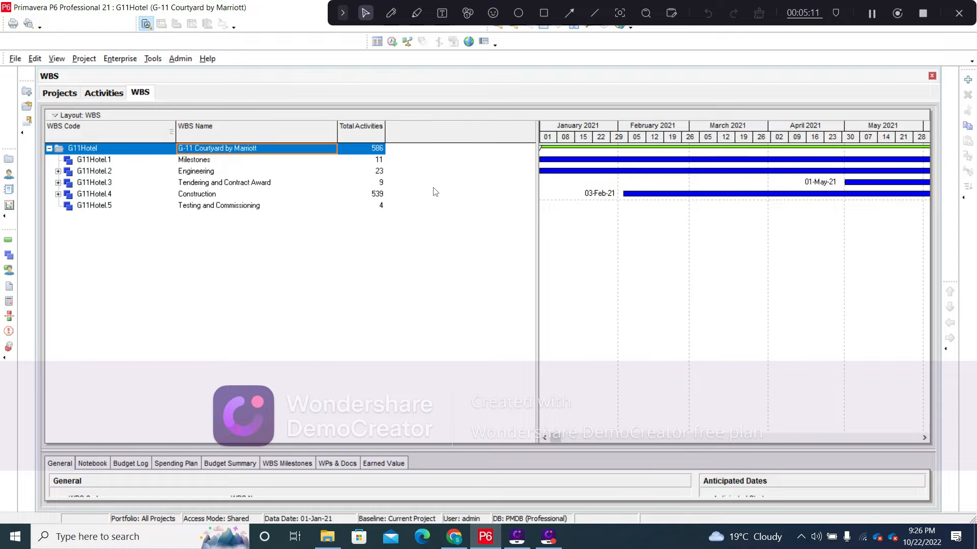
pyautogui.moveTo(845, 141); pyautogui.dragTo(575, 177)
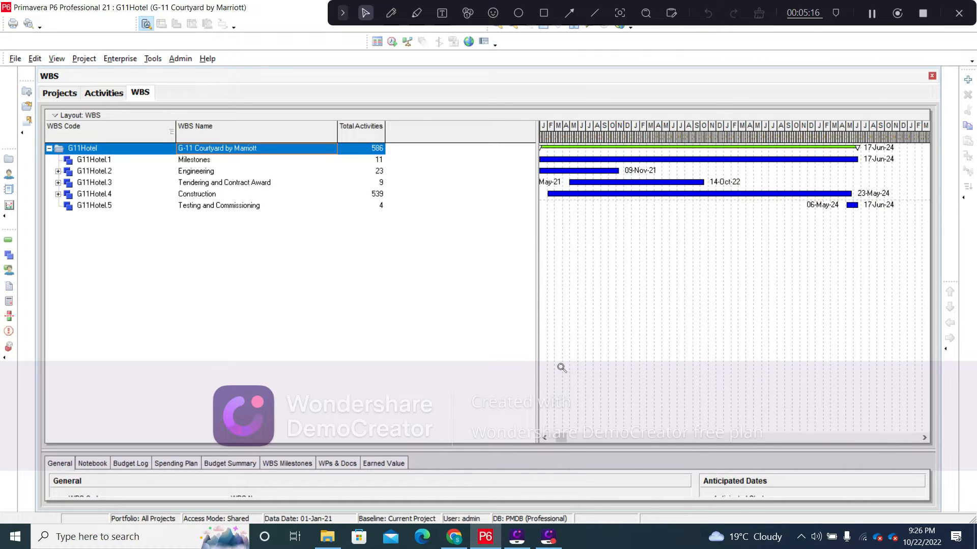
pyautogui.click(544, 438)
pyautogui.click(544, 438)
pyautogui.click(544, 437)
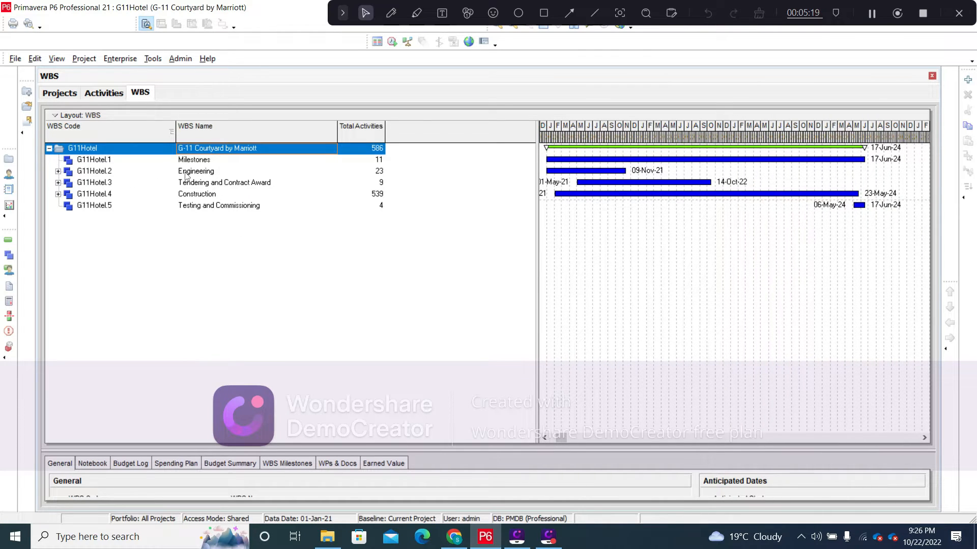
# Compare the Gantt summary bars of the Milestones and Engineering phases in the WBS
pyautogui.click(167, 174)
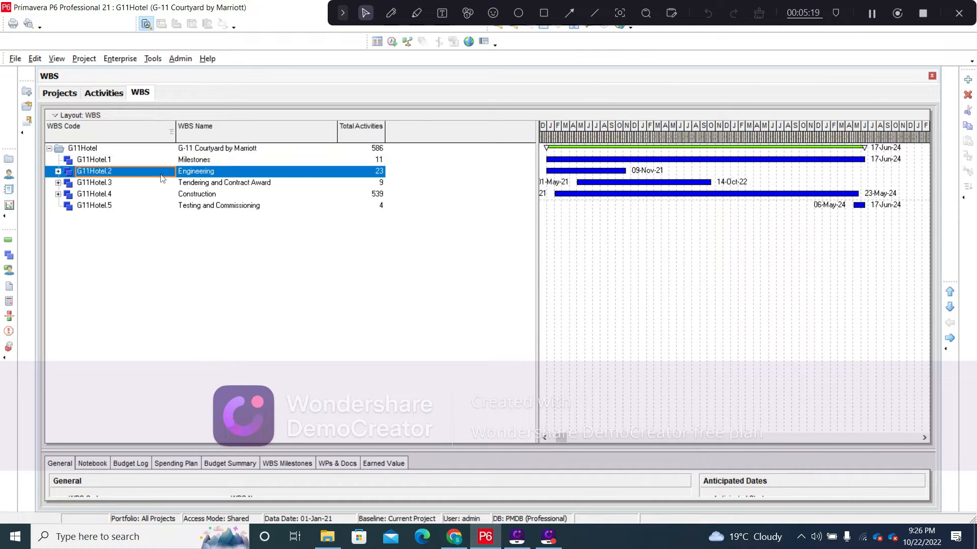
pyautogui.click(577, 160)
pyautogui.click(572, 171)
# Expand the Engineering phase and examine the bars of Architectural, Structural, Interior and MEP Design from their start dates
pyautogui.click(58, 172)
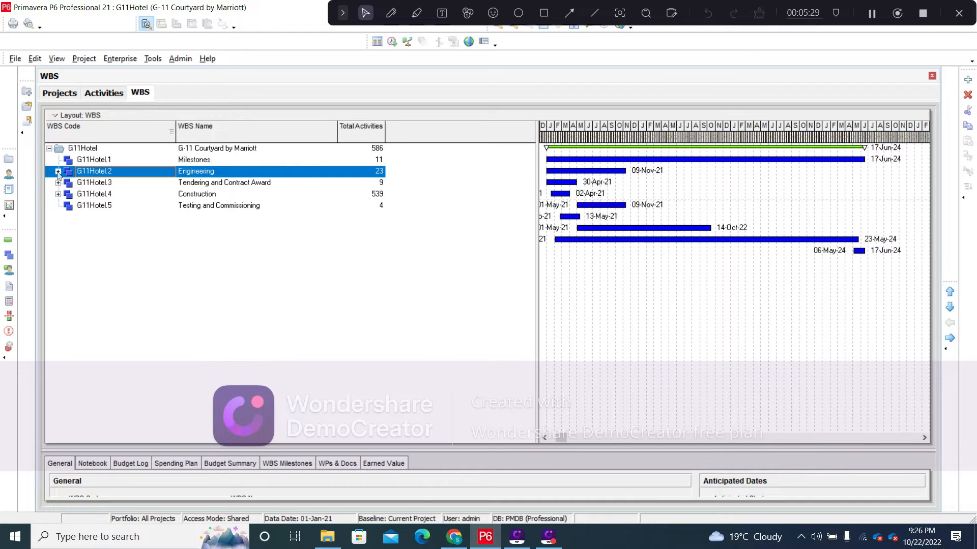
pyautogui.click(566, 183)
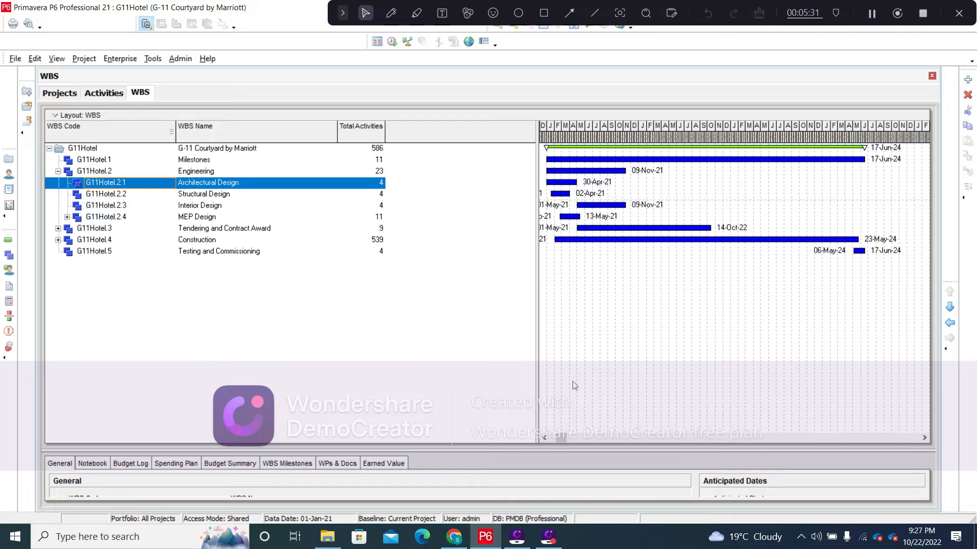
pyautogui.click(544, 437)
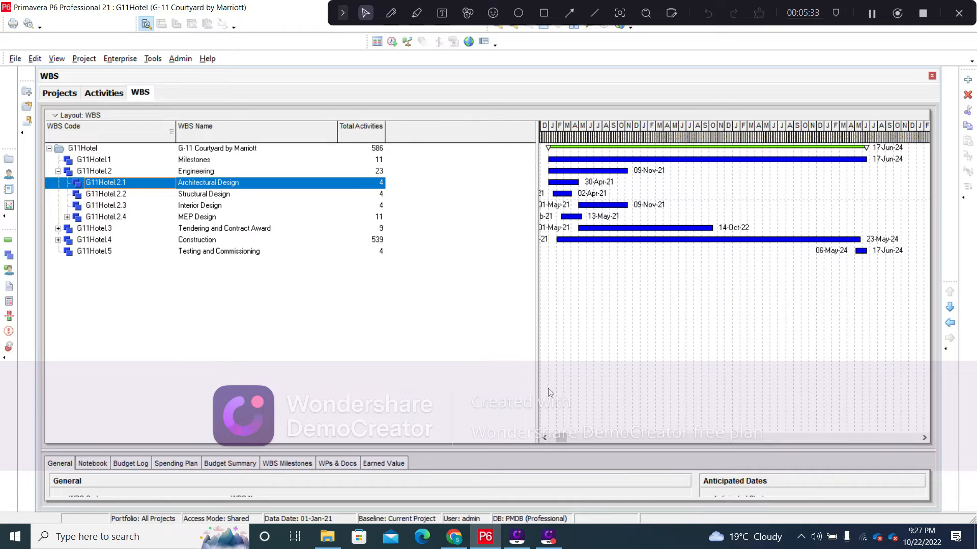
pyautogui.click(545, 439)
pyautogui.click(567, 194)
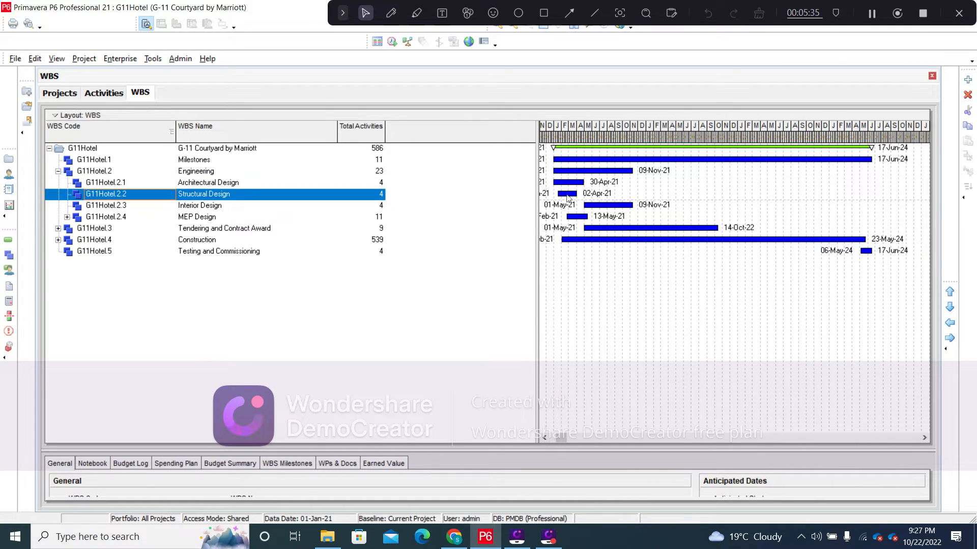
pyautogui.click(601, 206)
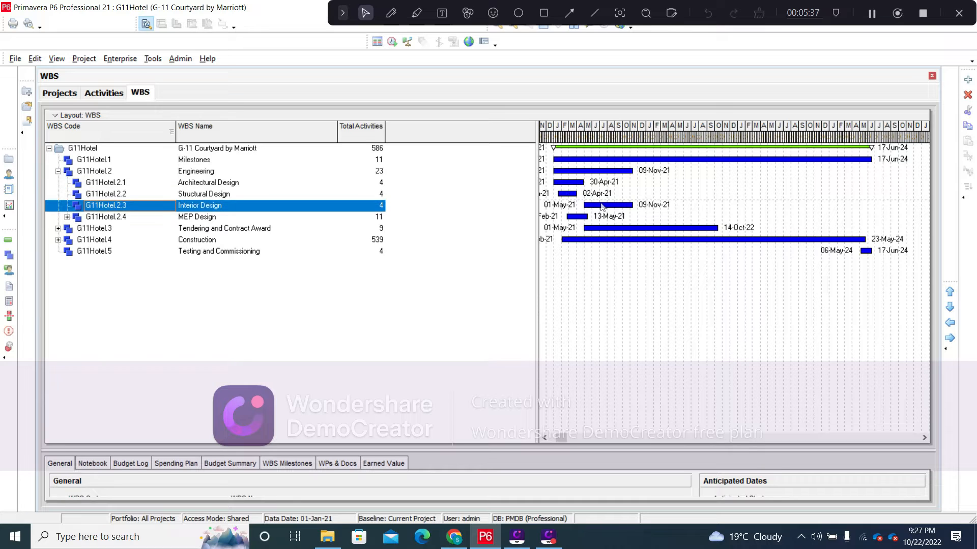
pyautogui.click(576, 217)
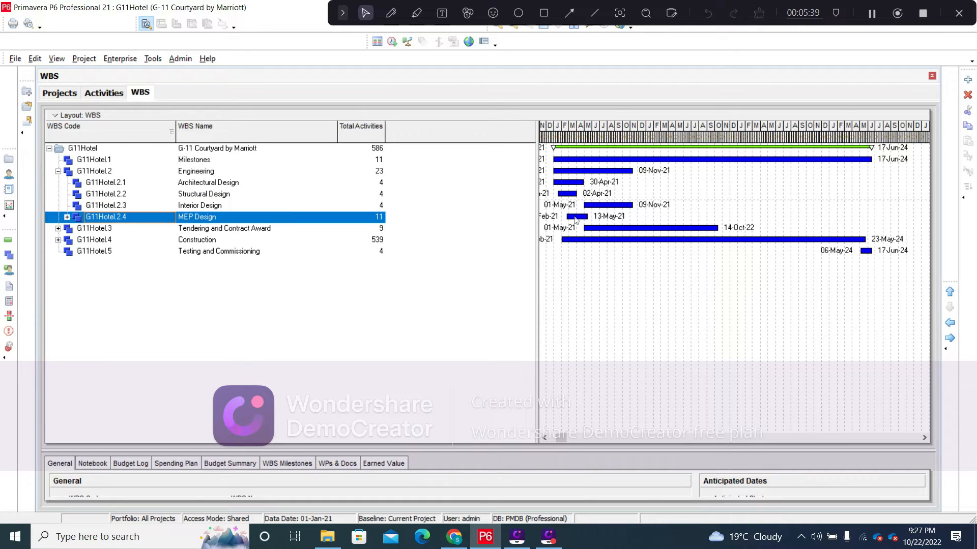
# Expand MEP Design, check the Electrical and ELV, HVAC and Plumbing Design bars, and collapse the Engineering phase
pyautogui.click(67, 217)
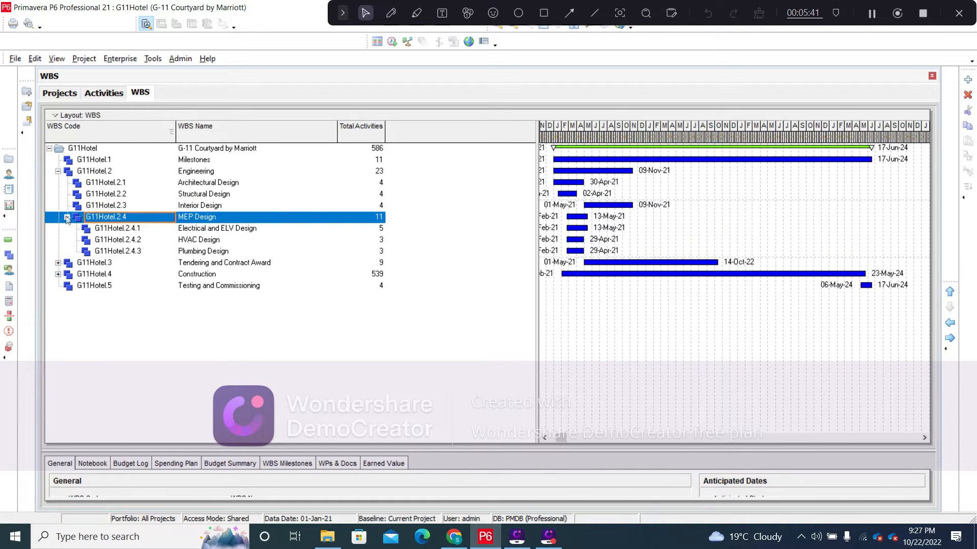
pyautogui.click(584, 232)
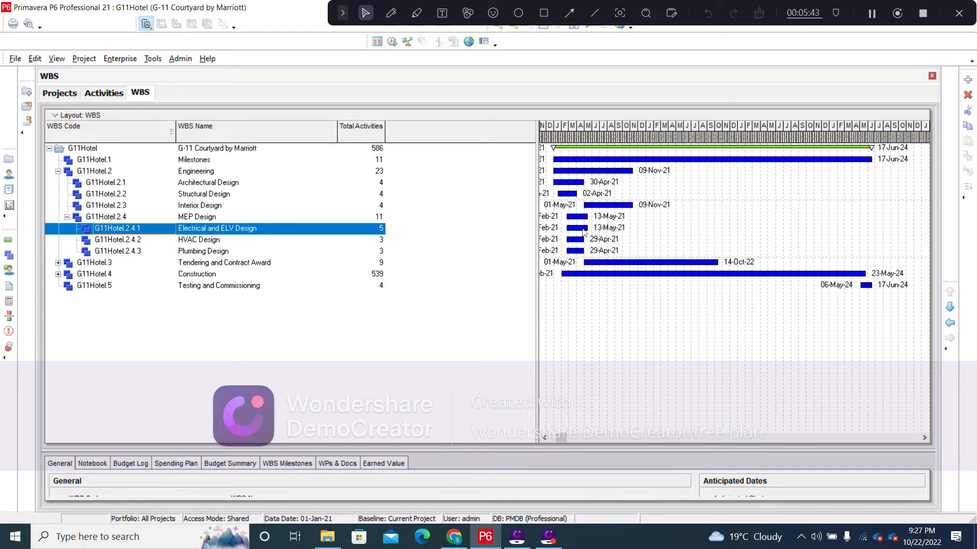
pyautogui.click(581, 240)
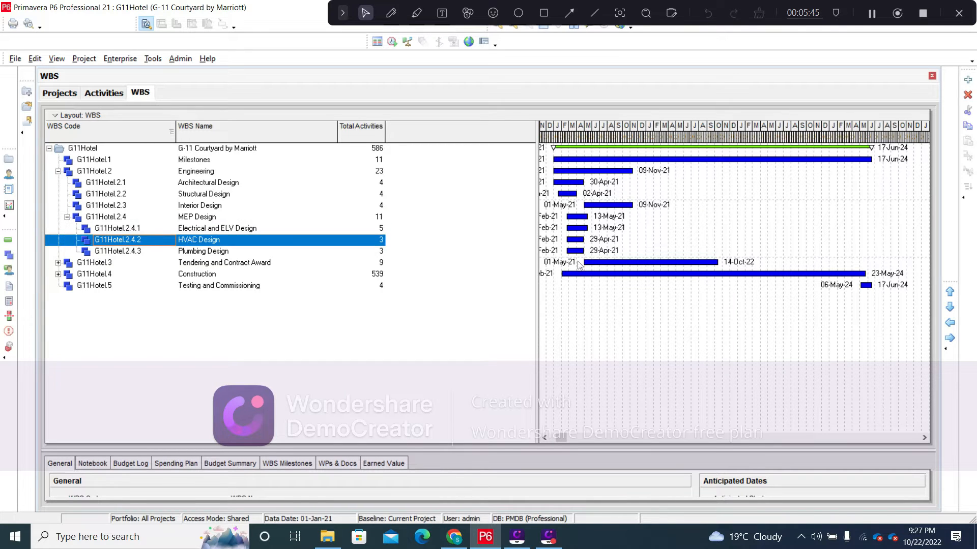
pyautogui.click(576, 252)
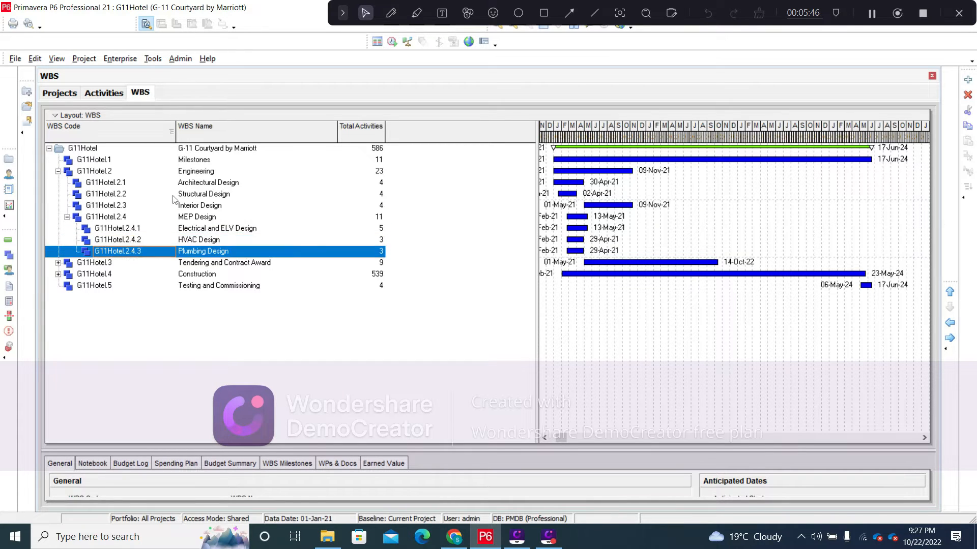
pyautogui.click(58, 175)
pyautogui.click(58, 171)
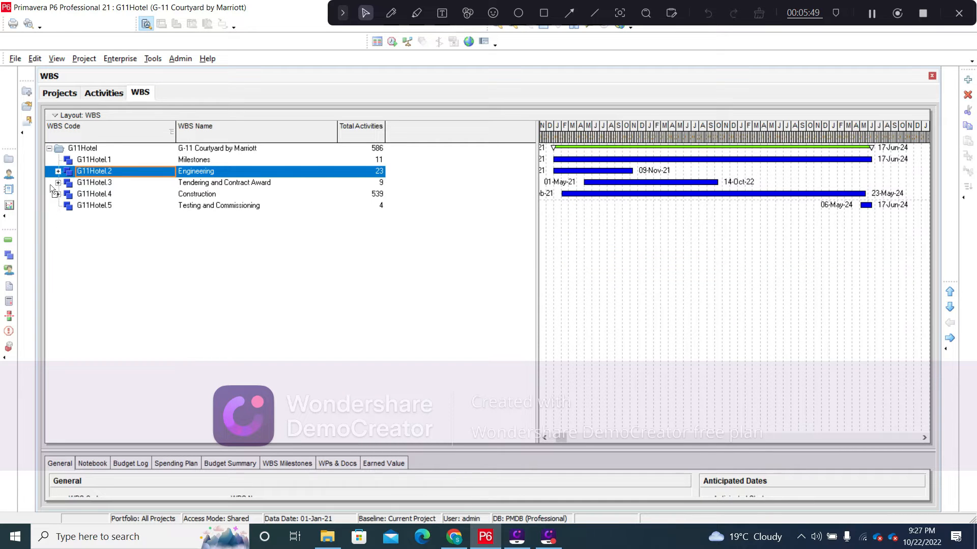
# Expand Tendering and Contract Award, check the bars for Grey, MEP and Finishing Works tendering, and collapse it again
pyautogui.click(58, 183)
pyautogui.click(591, 195)
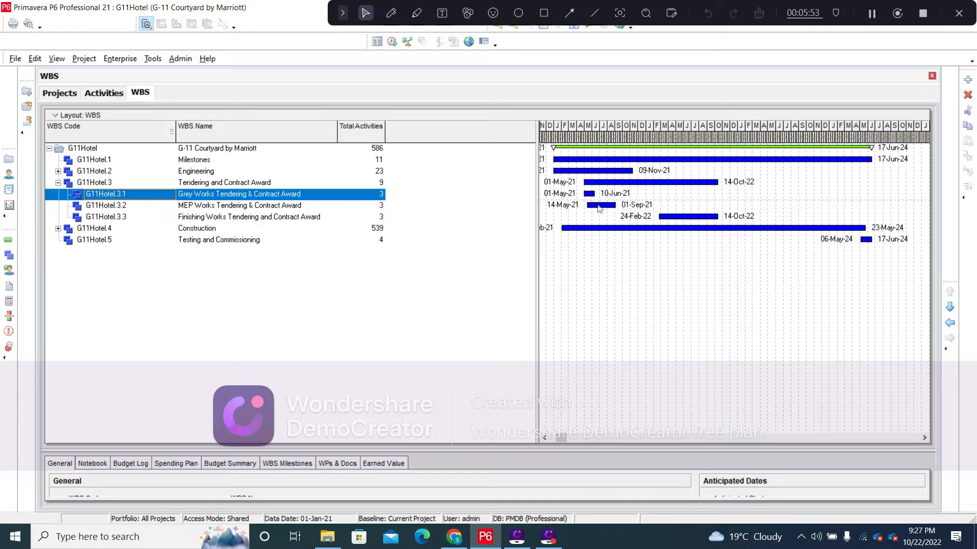
pyautogui.click(598, 207)
pyautogui.click(674, 217)
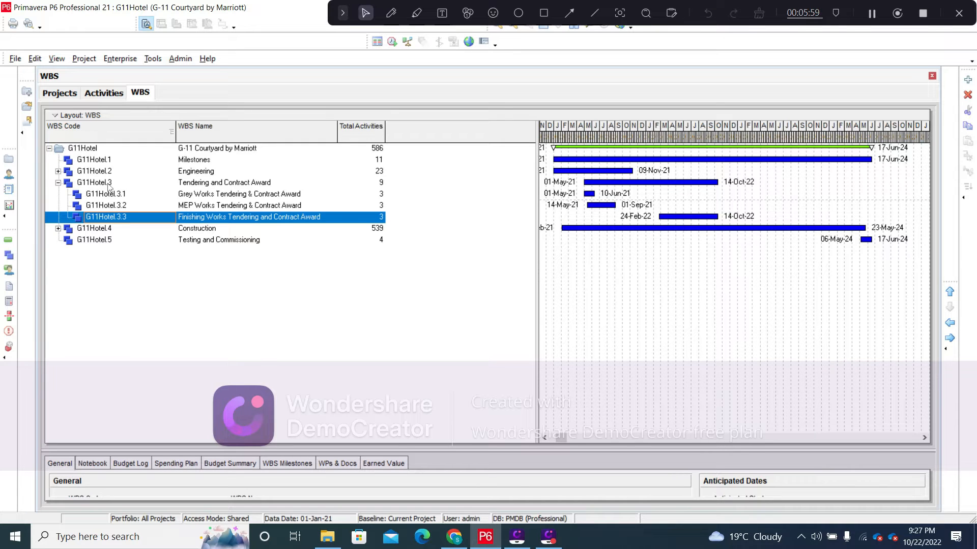
pyautogui.click(58, 183)
# Expand Construction, examine the bars from Excavation Works through Landscape Works plus Testing and Commissioning, and collapse Construction
pyautogui.click(58, 194)
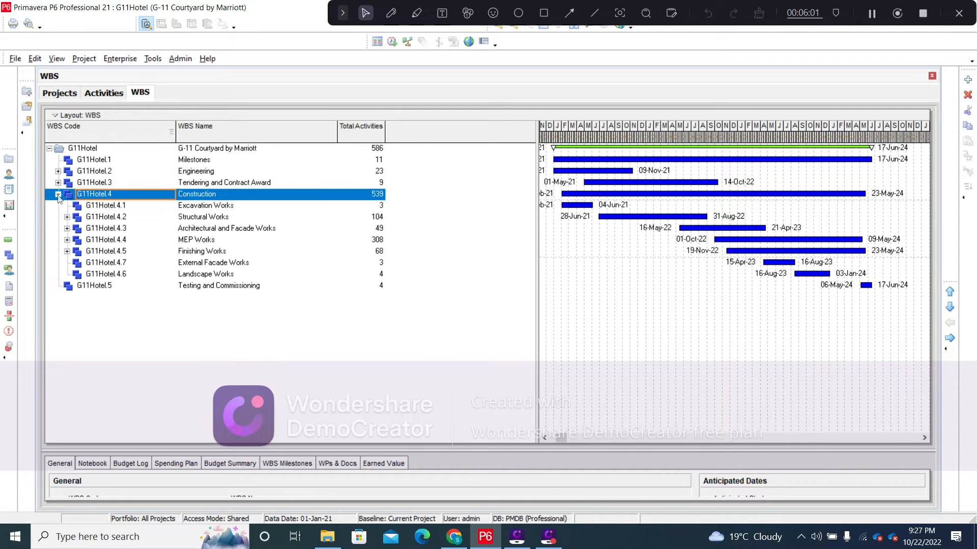
pyautogui.click(580, 207)
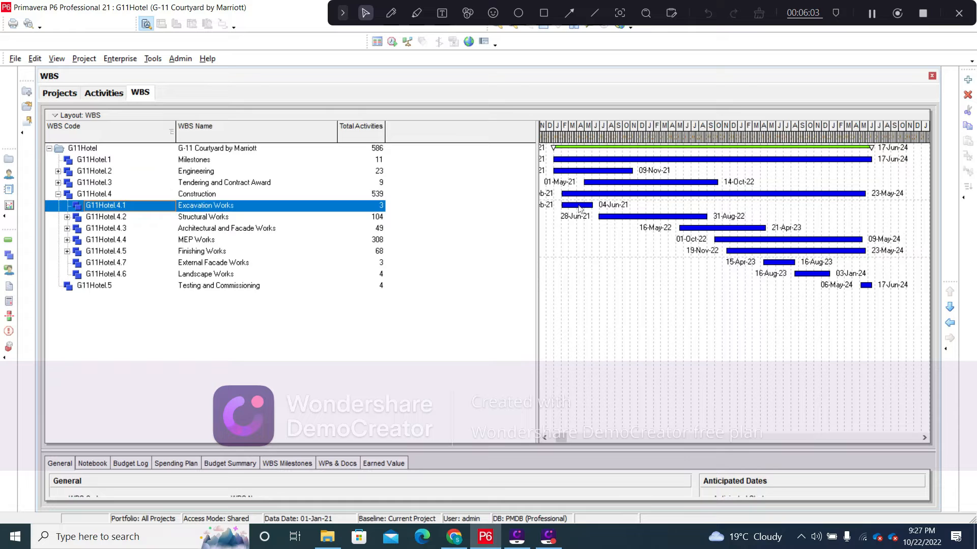
pyautogui.click(625, 217)
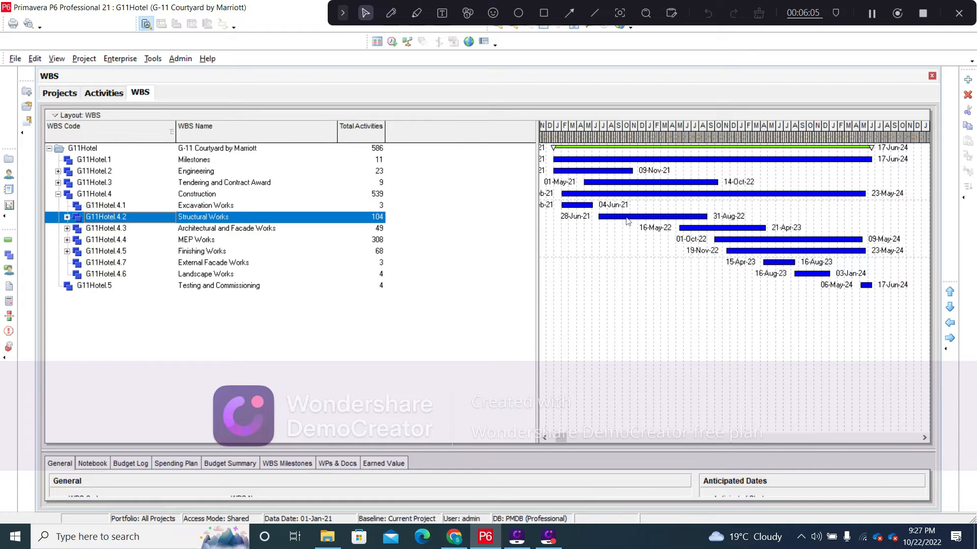
pyautogui.click(708, 230)
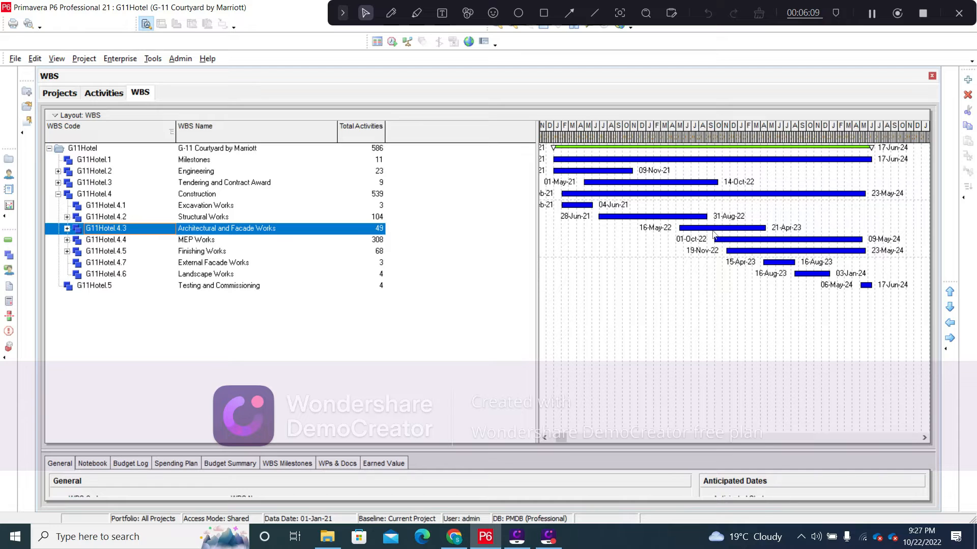
pyautogui.click(728, 240)
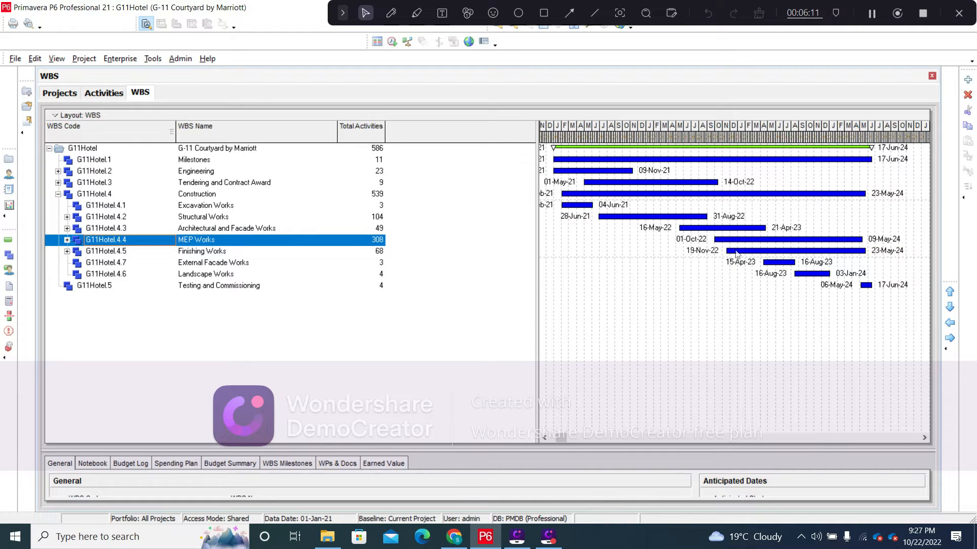
pyautogui.click(735, 252)
pyautogui.click(778, 263)
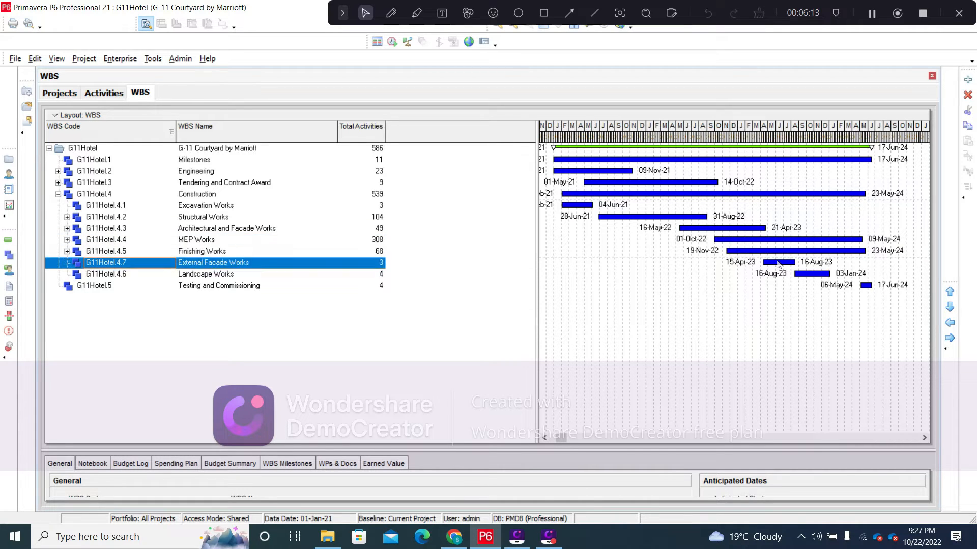
pyautogui.click(826, 277)
pyautogui.click(872, 287)
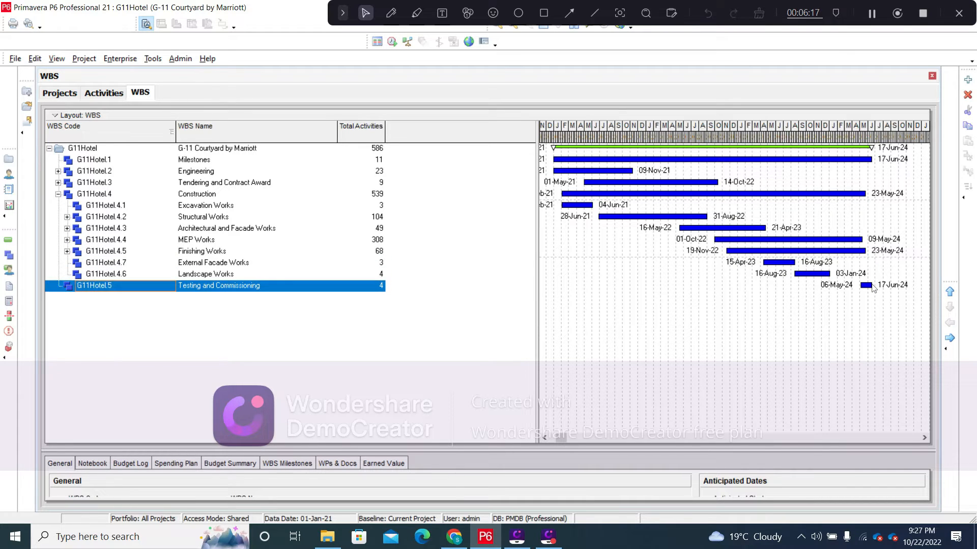
pyautogui.click(58, 195)
# Return to the project's activities and open the log of the scheduling run
pyautogui.click(101, 94)
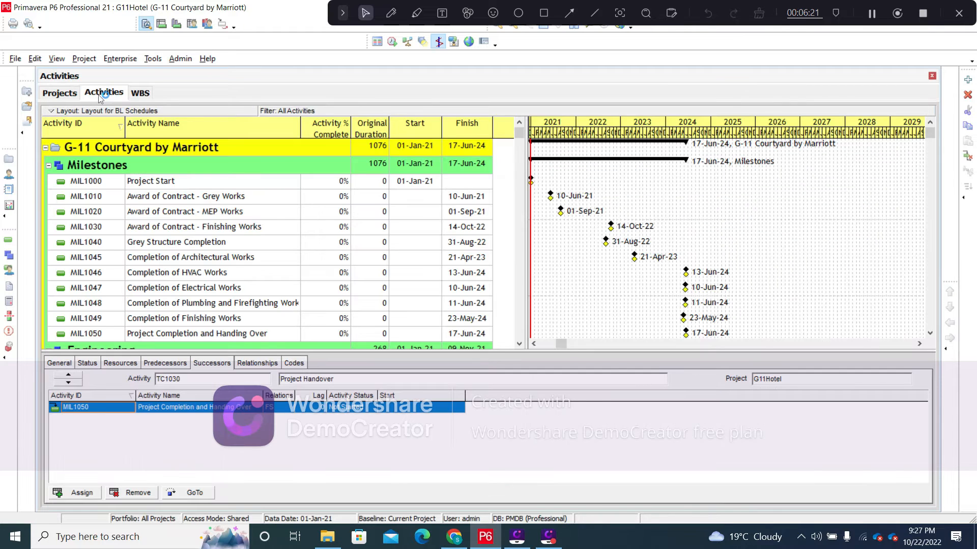
pyautogui.click(392, 42)
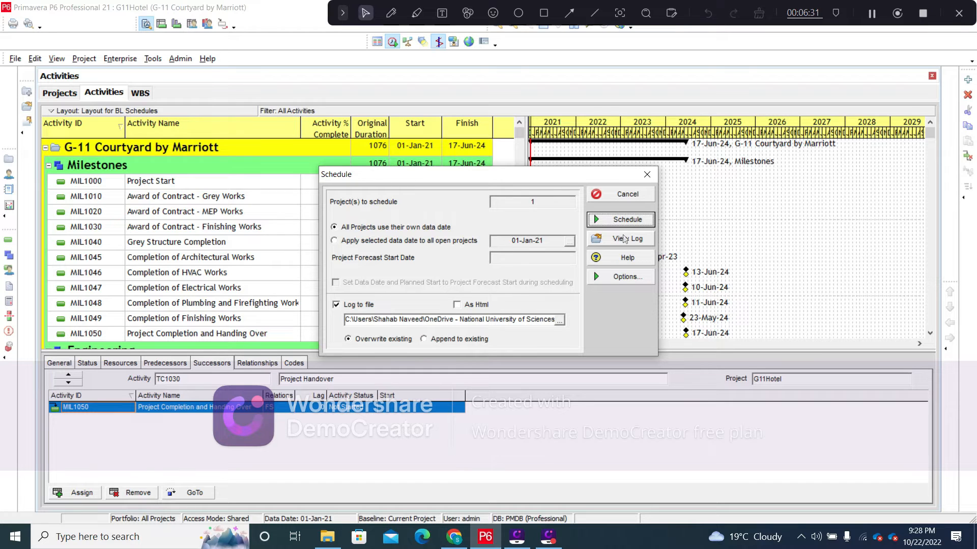
pyautogui.click(625, 242)
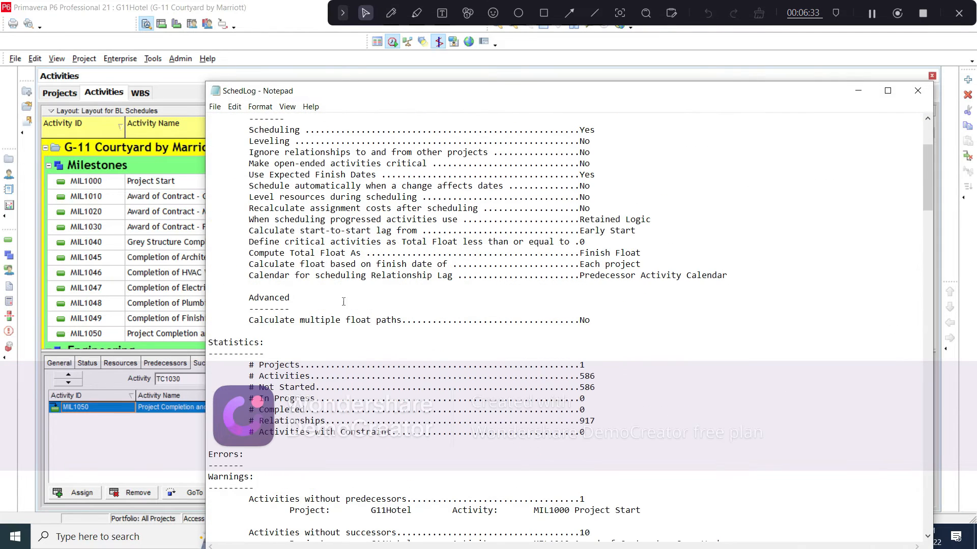
# Check the log's scheduling settings, the multiple float paths option, and the statistics for activities and relationships
pyautogui.scroll(2, 501, 329)
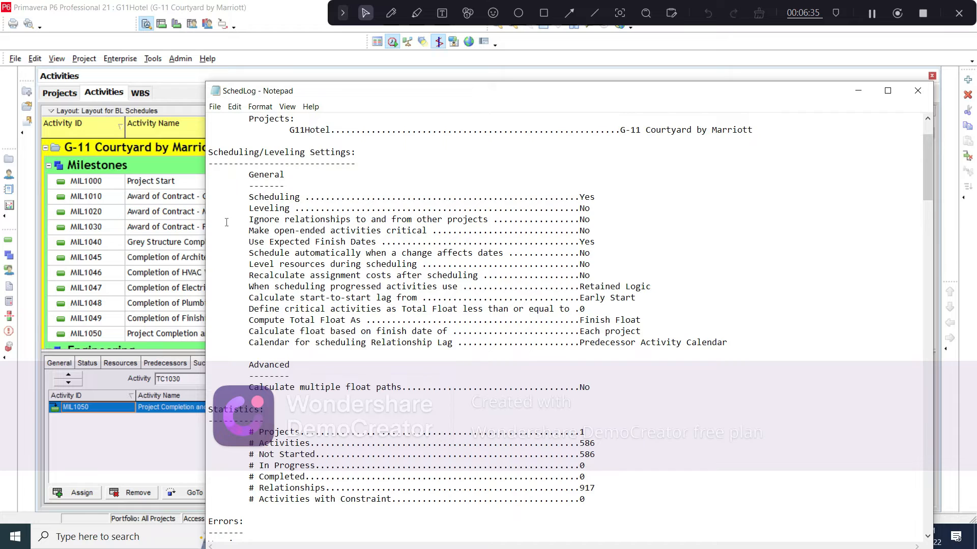
pyautogui.moveTo(575, 199); pyautogui.dragTo(598, 196)
pyautogui.scroll(-1, 588, 338)
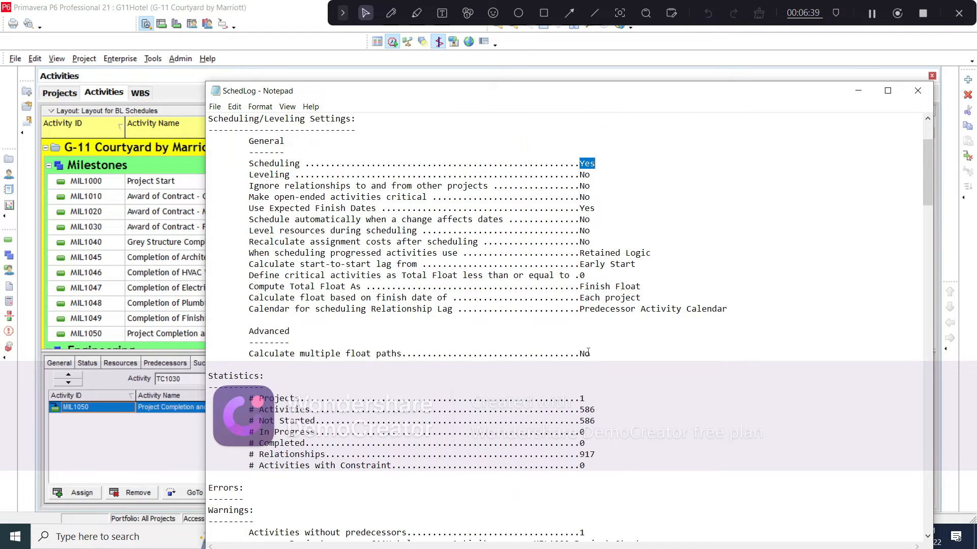
pyautogui.moveTo(572, 358); pyautogui.dragTo(591, 355)
pyautogui.scroll(-2, 573, 366)
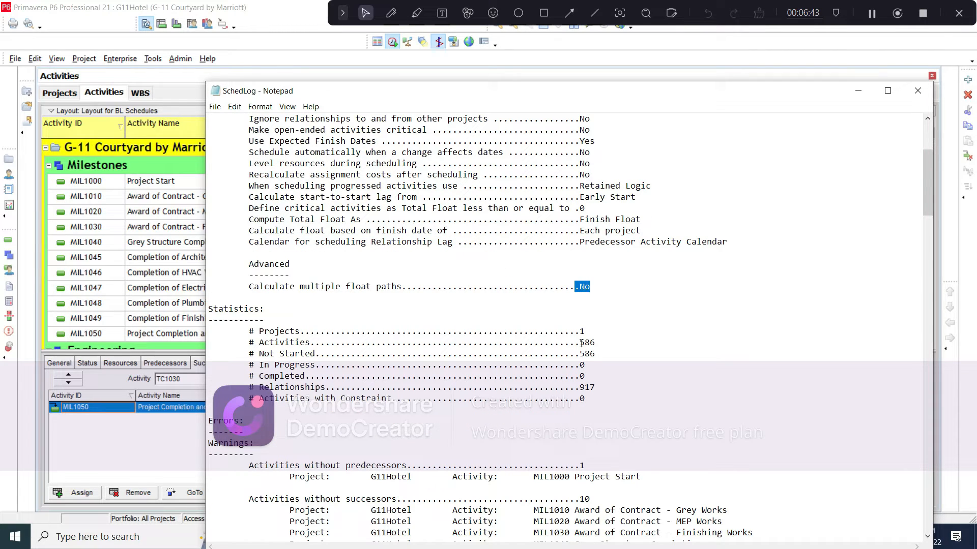
pyautogui.moveTo(580, 344); pyautogui.dragTo(603, 344)
pyautogui.moveTo(583, 388); pyautogui.dragTo(605, 388)
# Review the log's warnings on activities without predecessors or successors, out-of-sequence activities, actual dates beyond the data date, and invalid milestone relationships
pyautogui.scroll(-5, 566, 385)
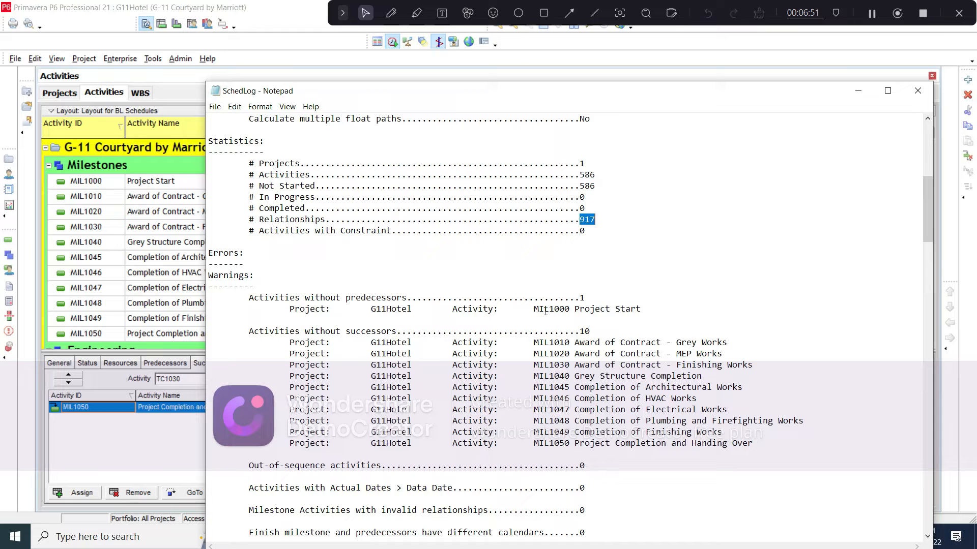
pyautogui.moveTo(534, 309); pyautogui.dragTo(636, 317)
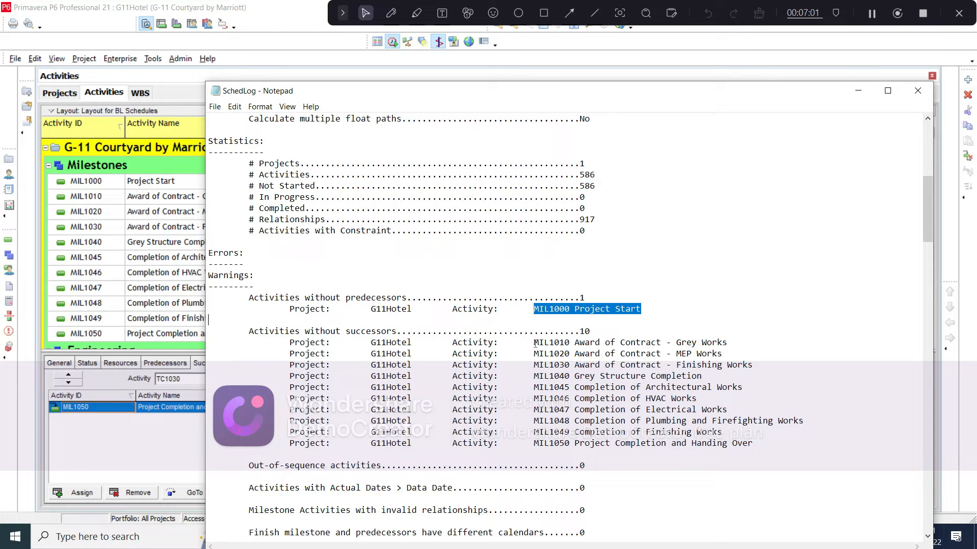
pyautogui.moveTo(534, 343); pyautogui.dragTo(555, 332)
pyautogui.moveTo(452, 432); pyautogui.dragTo(451, 443)
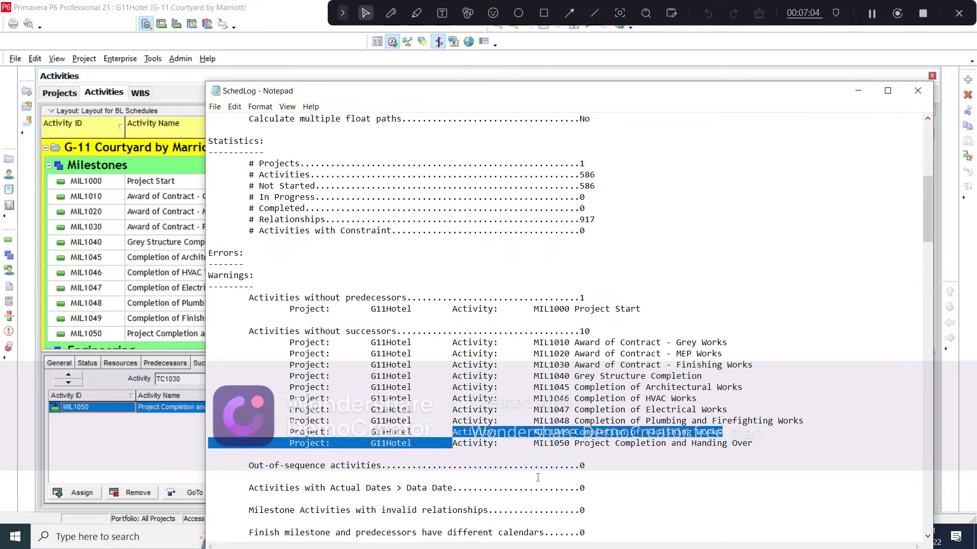
pyautogui.click(586, 471)
pyautogui.scroll(-3, 567, 437)
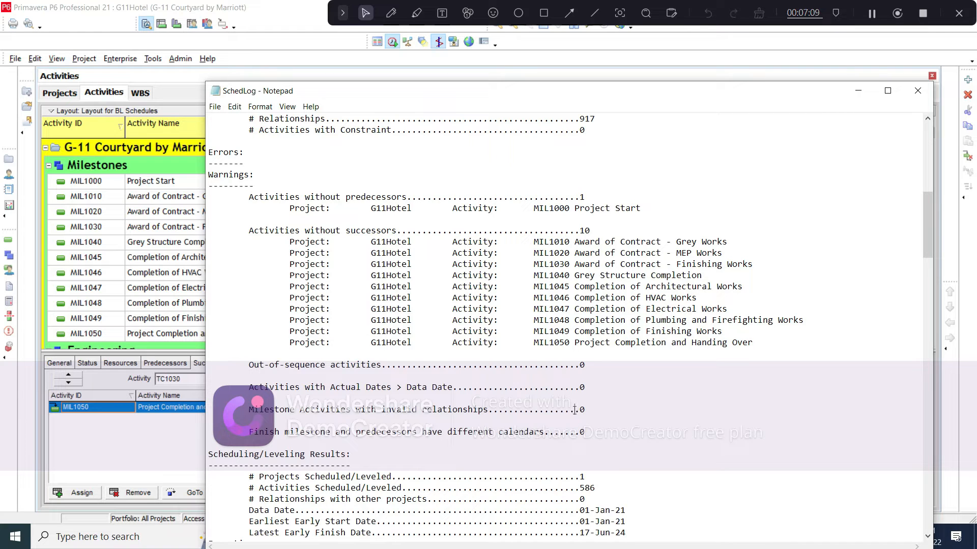
pyautogui.moveTo(575, 410); pyautogui.dragTo(586, 410)
pyautogui.moveTo(574, 387); pyautogui.dragTo(586, 388)
# Check the log's scheduling results and critical activity count, and compare it with the total number of activities in the statistics
pyautogui.scroll(-3, 514, 476)
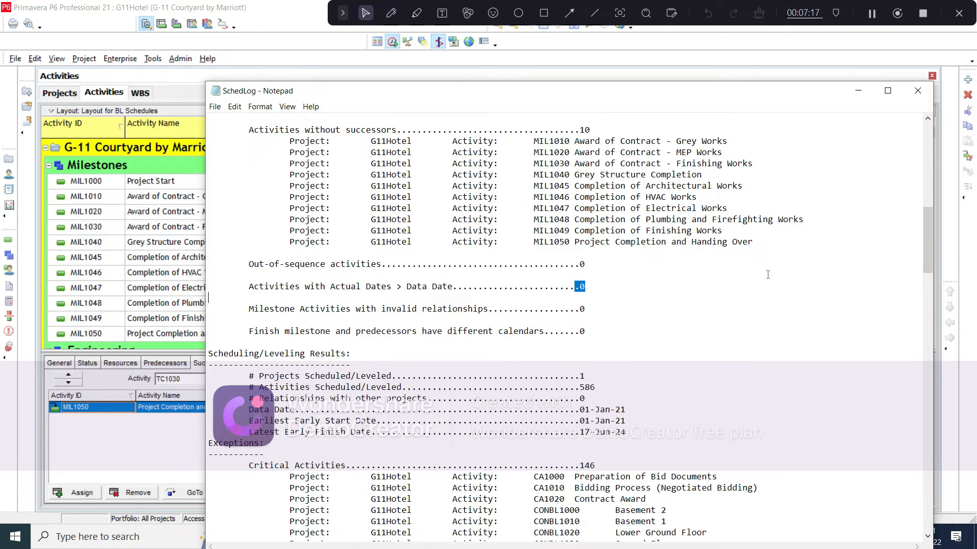
pyautogui.scroll(-2, 659, 364)
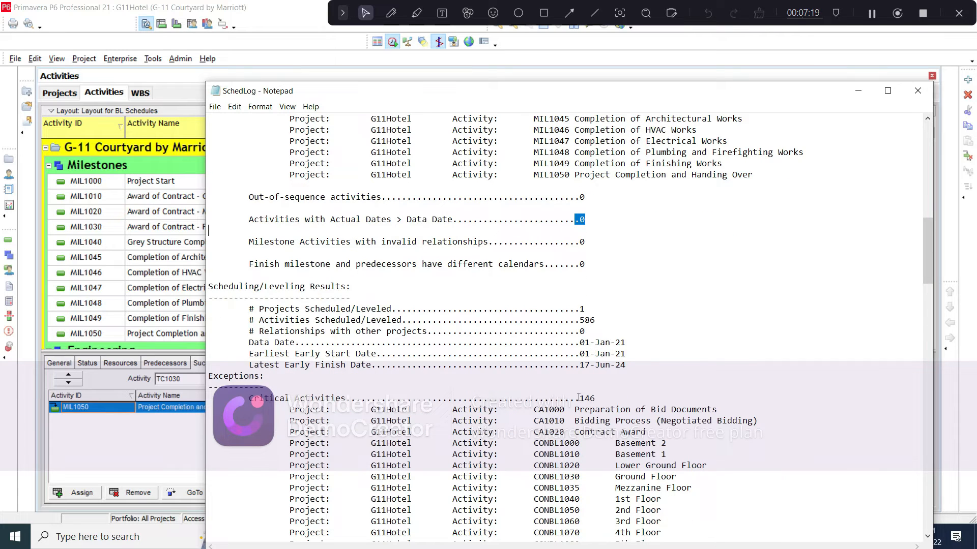
pyautogui.moveTo(578, 398); pyautogui.dragTo(617, 399)
pyautogui.scroll(9, 602, 432)
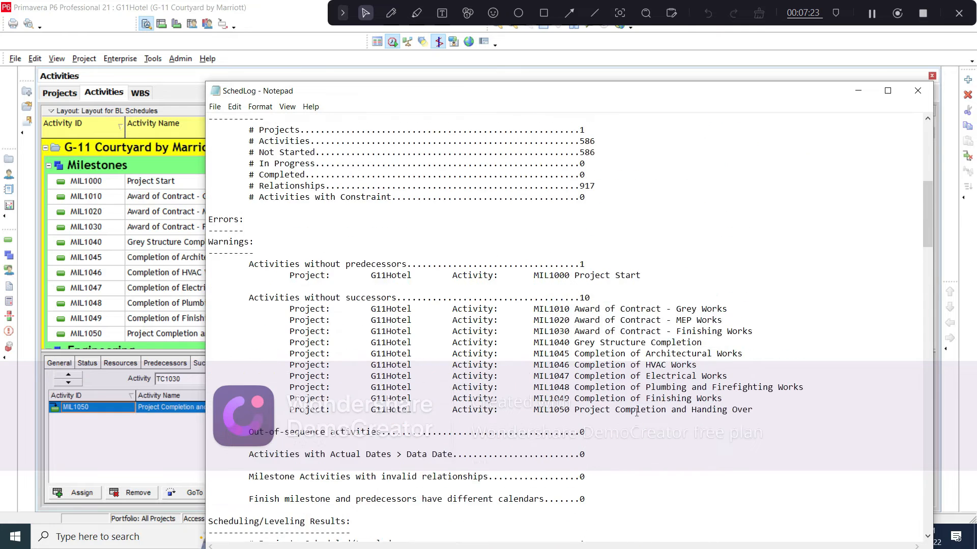
pyautogui.moveTo(580, 208); pyautogui.dragTo(607, 211)
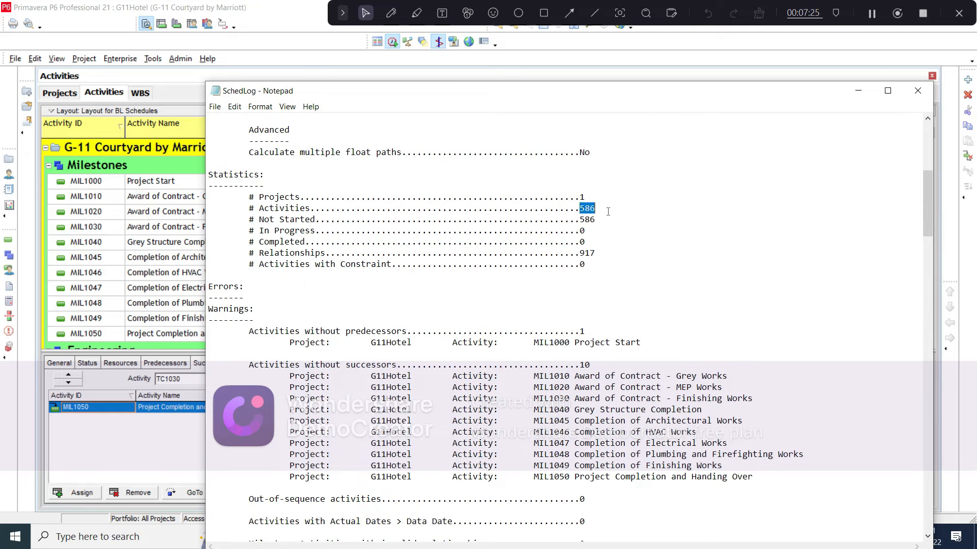
# Review the log's scheduling results and go through its full list of critical activities
pyautogui.scroll(-6, 615, 402)
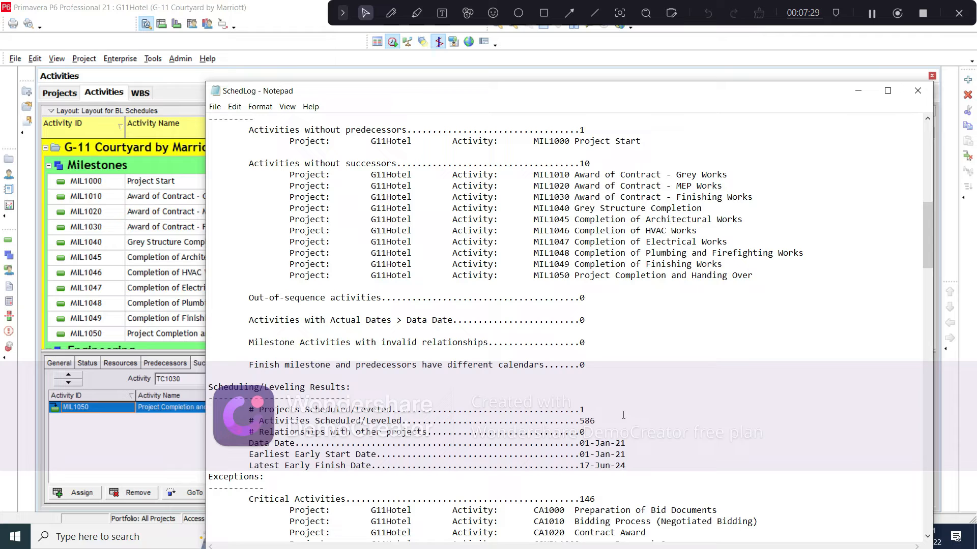
pyautogui.scroll(-15, 623, 415)
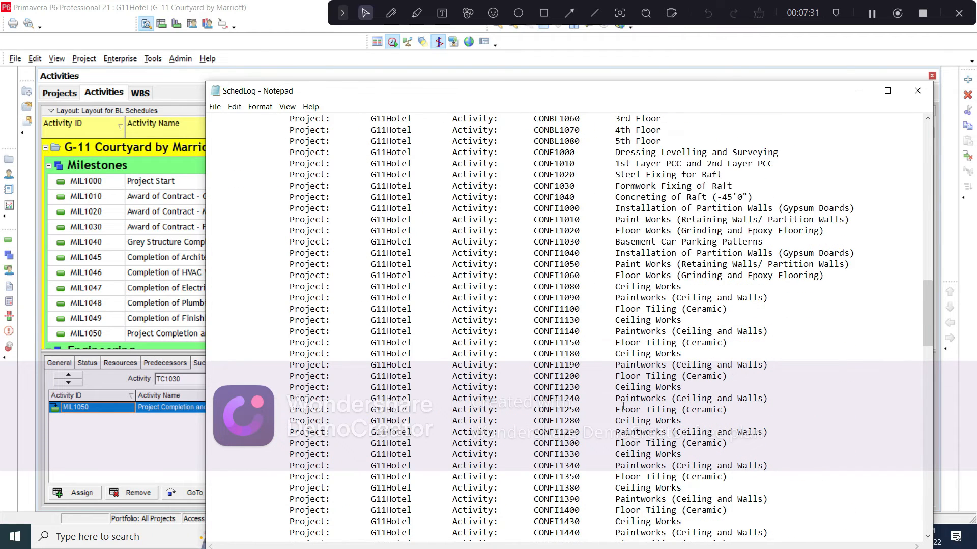
pyautogui.scroll(-7, 623, 407)
pyautogui.scroll(15, 585, 331)
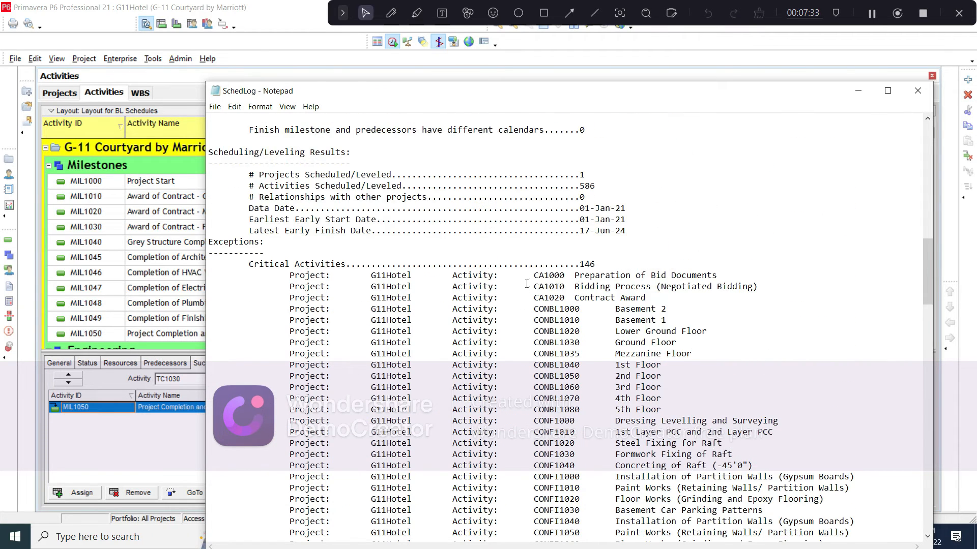
pyautogui.moveTo(534, 278); pyautogui.dragTo(753, 454)
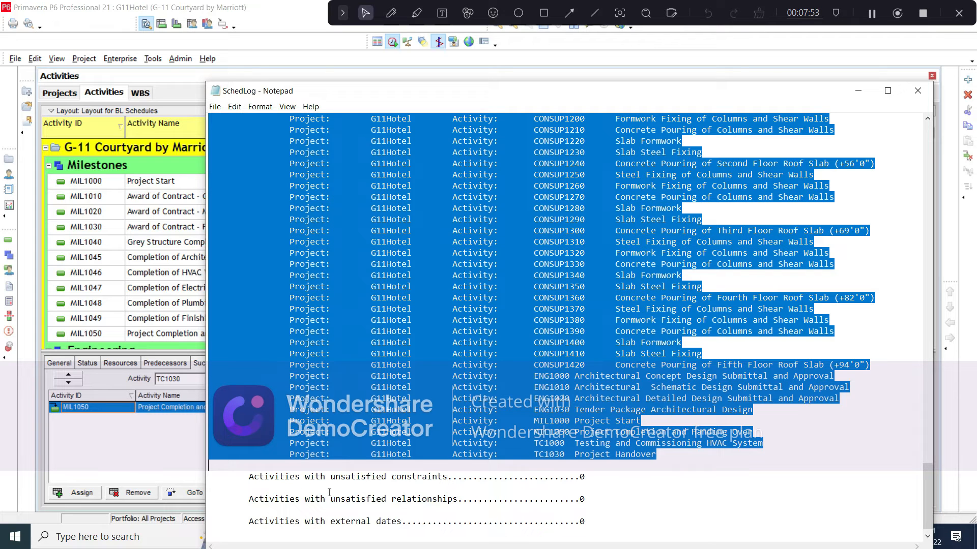
# Check the log's entries for unsatisfied constraints, unsatisfied relationships and external dates, and close the log and the scheduling dialog
pyautogui.moveTo(574, 477); pyautogui.dragTo(582, 524)
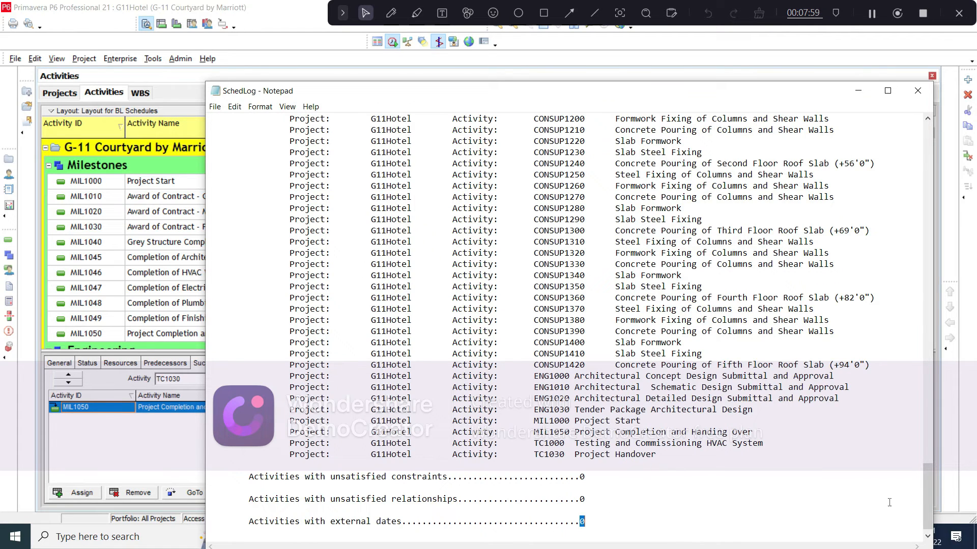
pyautogui.scroll(20, 889, 503)
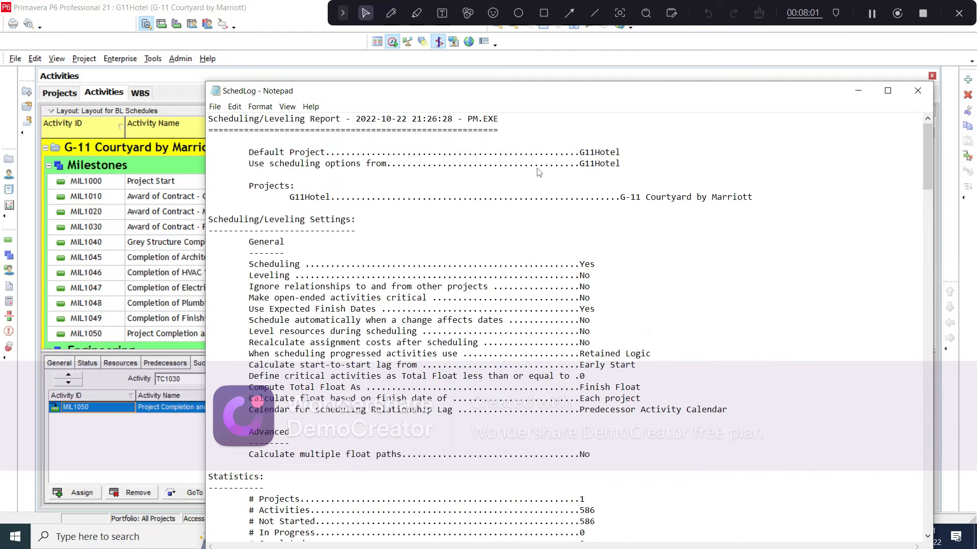
pyautogui.click(918, 91)
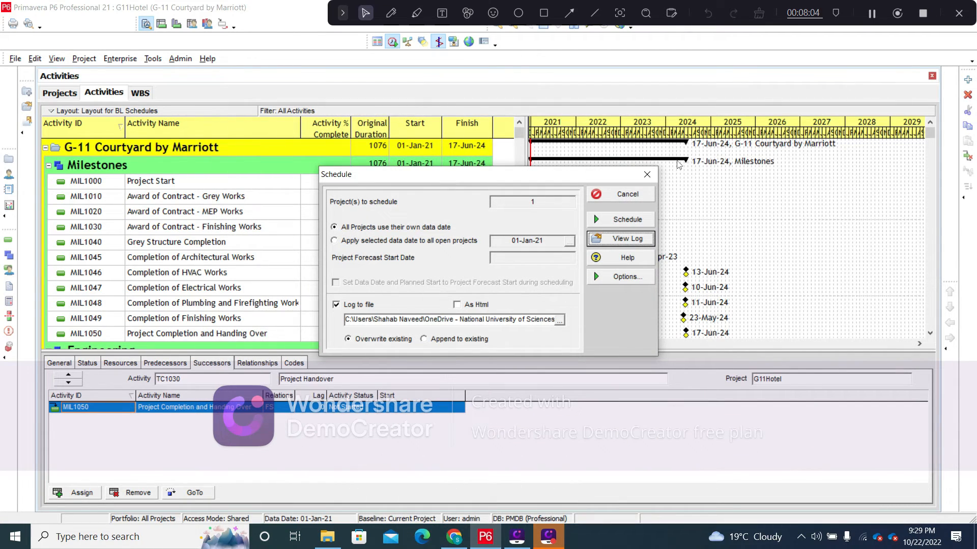
pyautogui.click(647, 175)
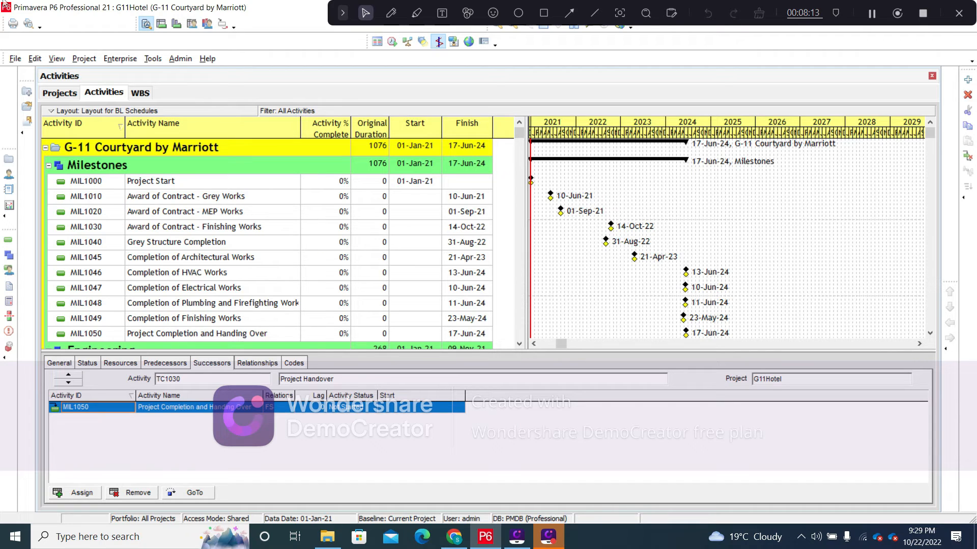
# Save a copy of the current G-11 Courtyard by Marriott project as a new baseline
pyautogui.click(120, 59)
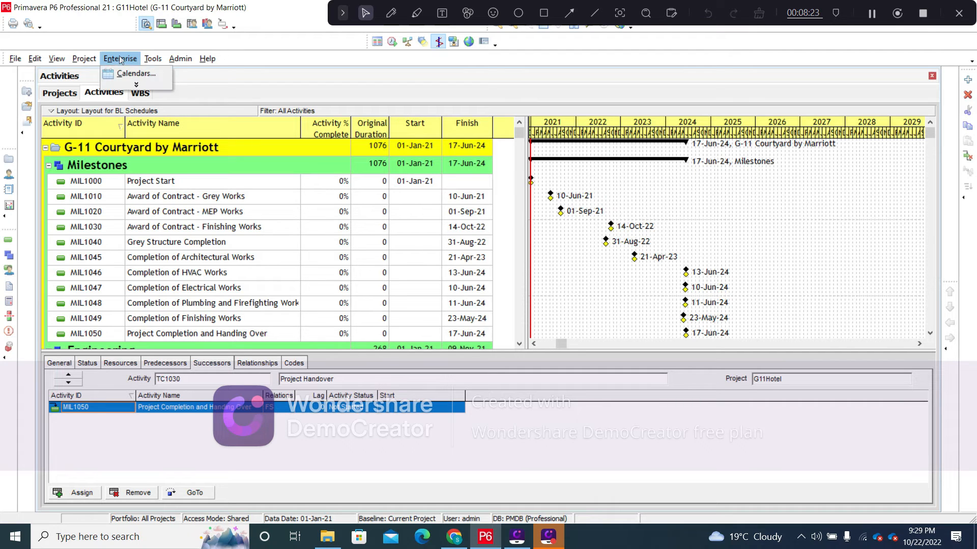
pyautogui.moveTo(84, 58)
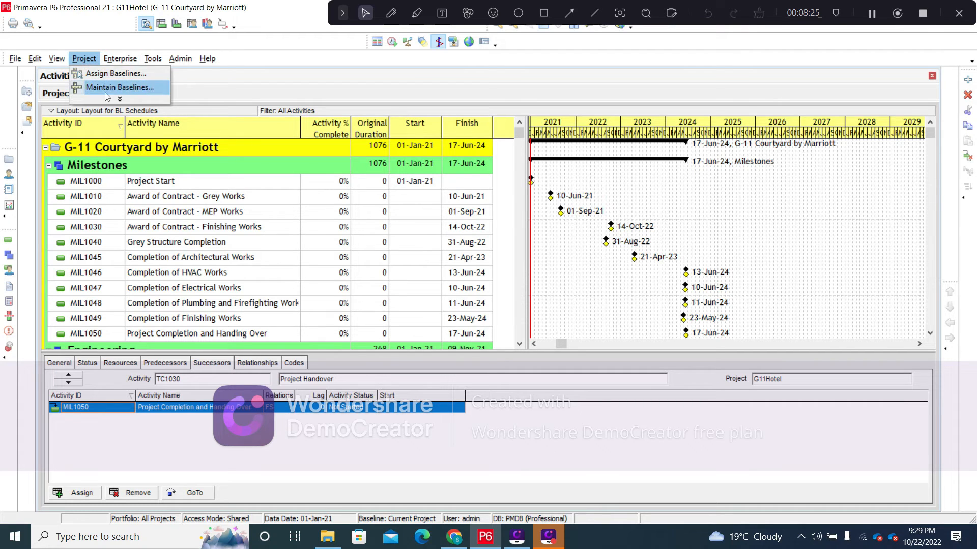
pyautogui.click(120, 88)
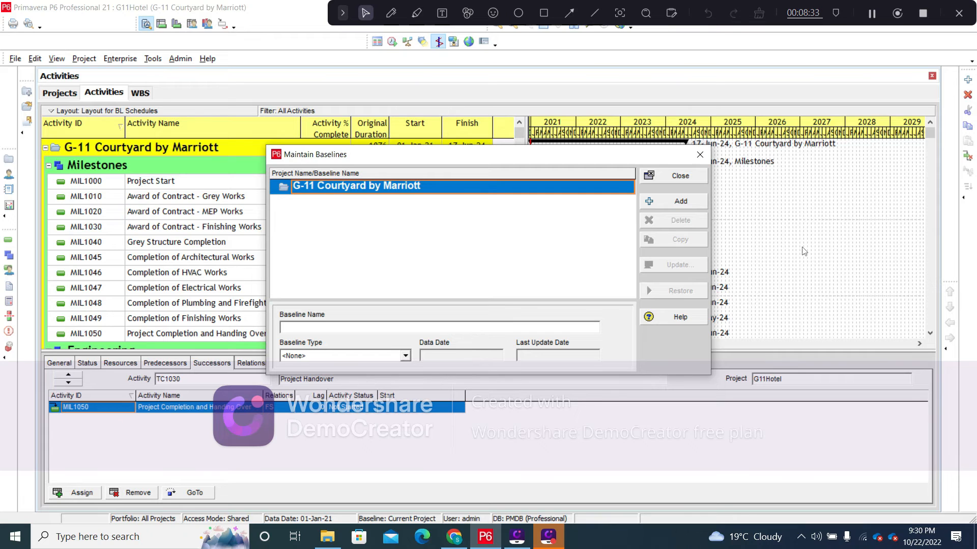
pyautogui.click(674, 201)
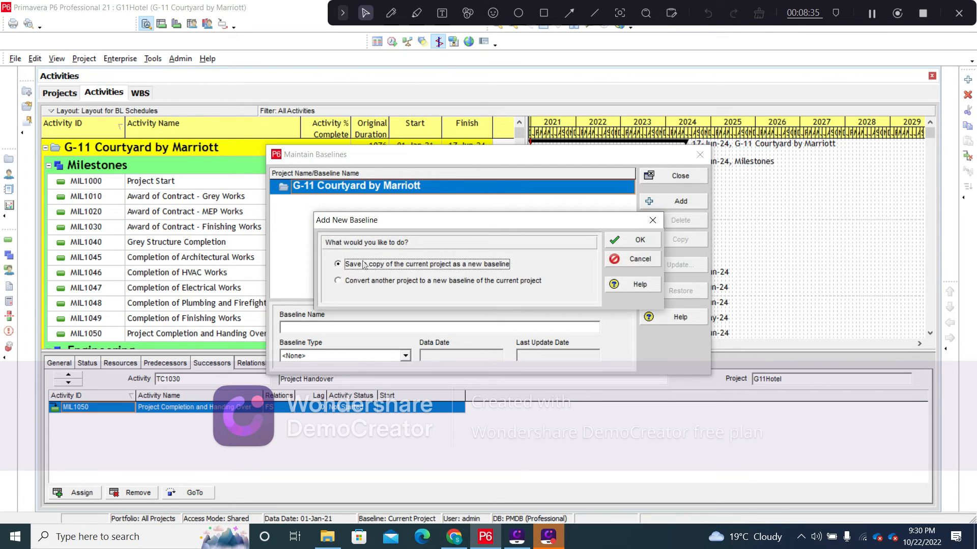
pyautogui.click(634, 244)
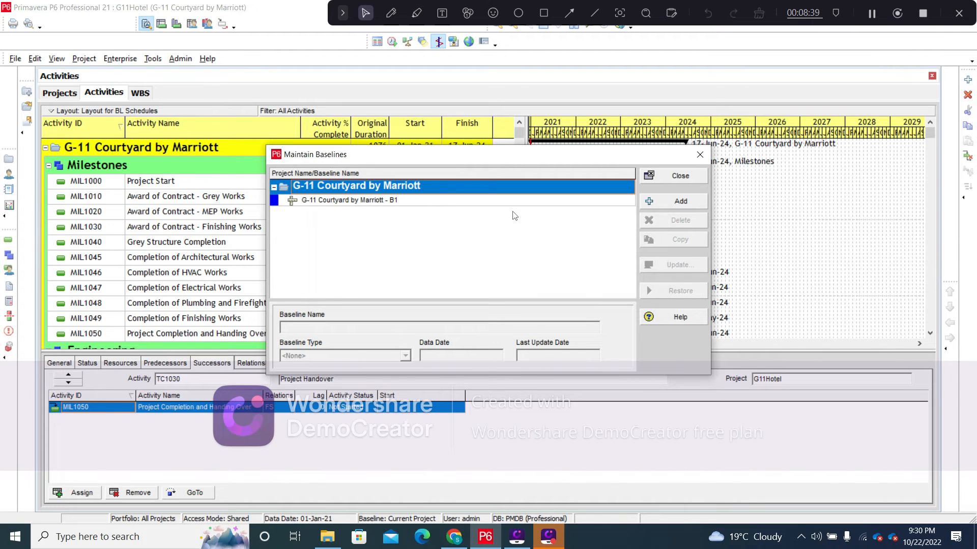
pyautogui.click(680, 176)
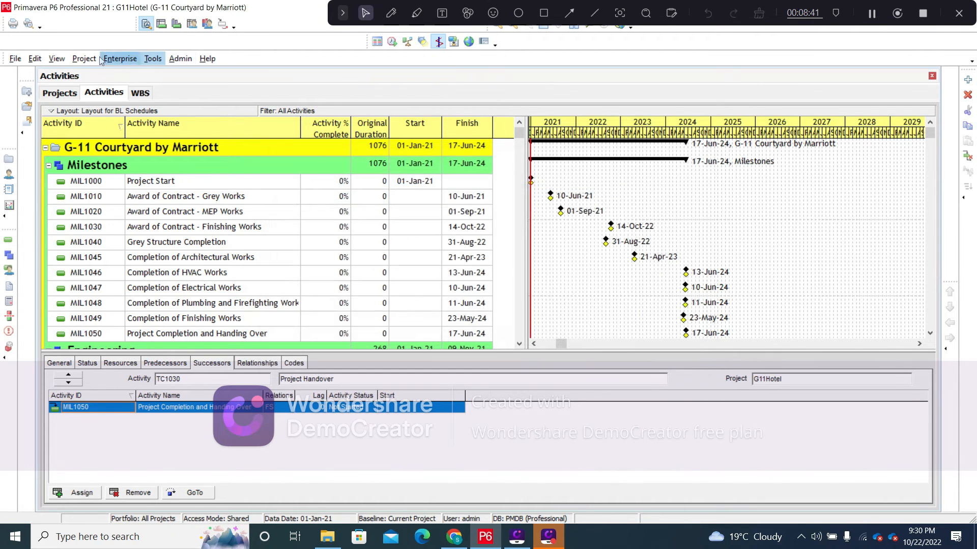
# Assign G-11 Courtyard by Marriott - B1 as the project baseline and the primary user baseline
pyautogui.click(84, 58)
pyautogui.click(104, 72)
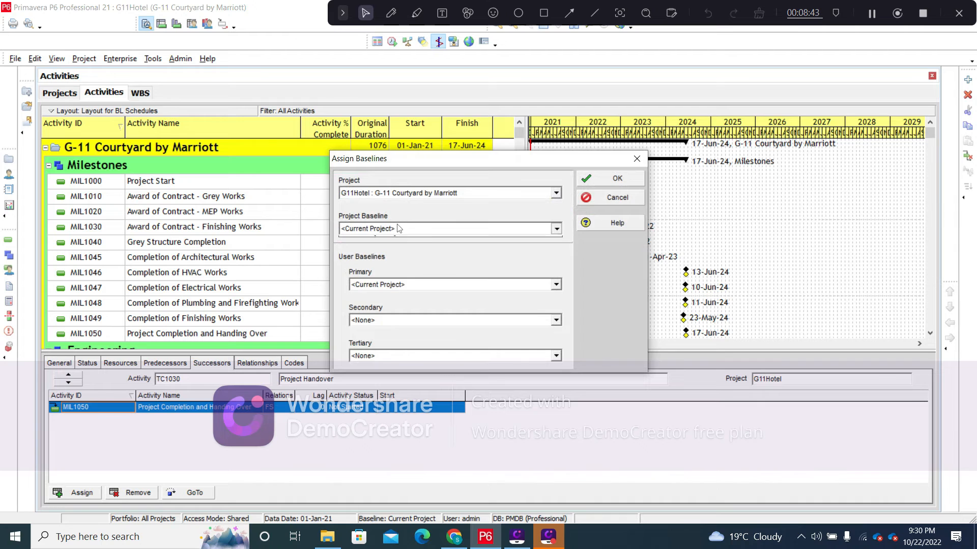
pyautogui.click(382, 248)
pyautogui.click(378, 282)
pyautogui.click(394, 305)
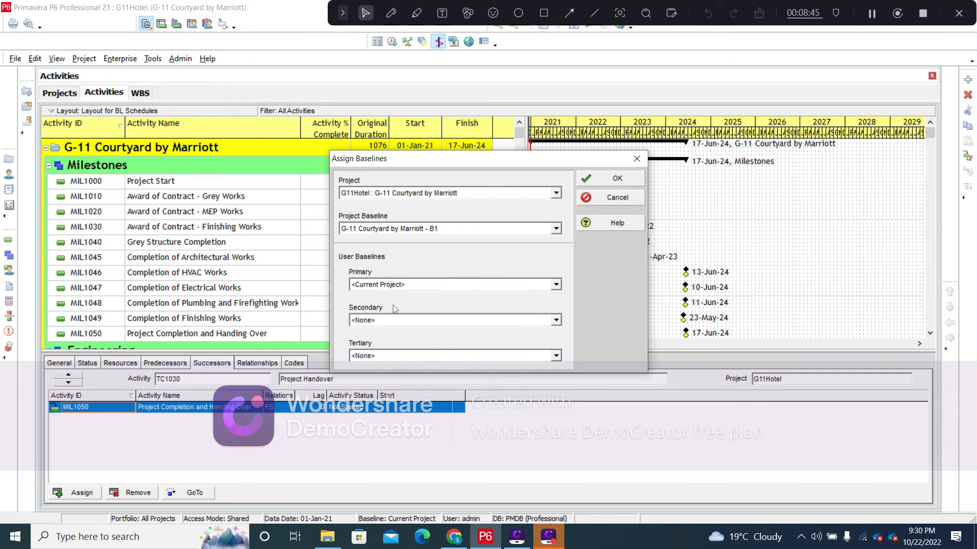
pyautogui.click(610, 178)
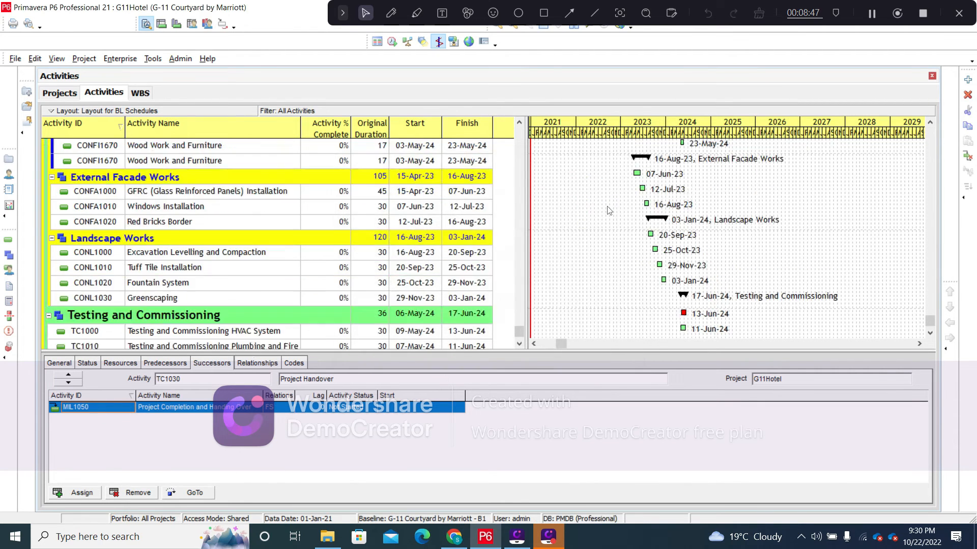
# Turn on the Primary Baseline bar in the Gantt chart's bar settings and apply it
pyautogui.scroll(20, 605, 219)
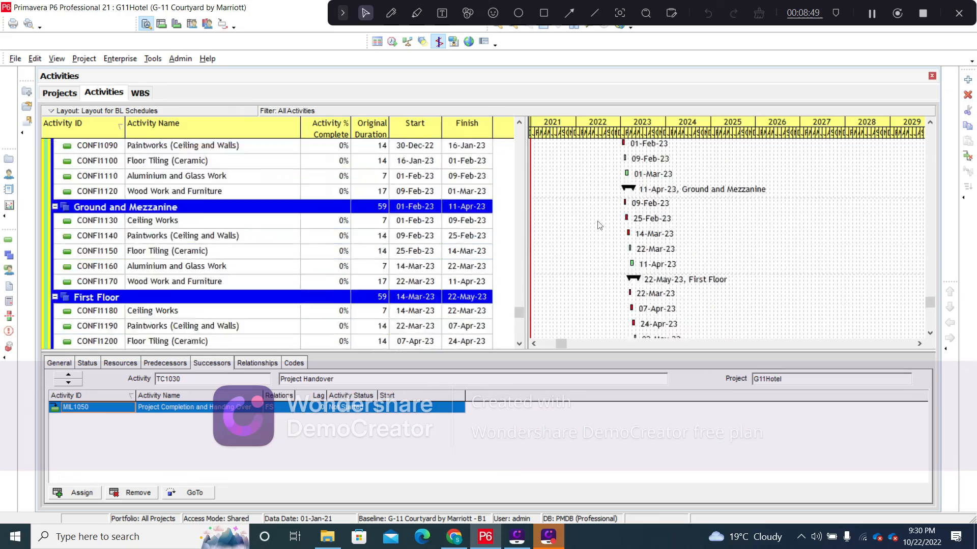
pyautogui.scroll(-20, 599, 226)
pyautogui.scroll(15, 595, 215)
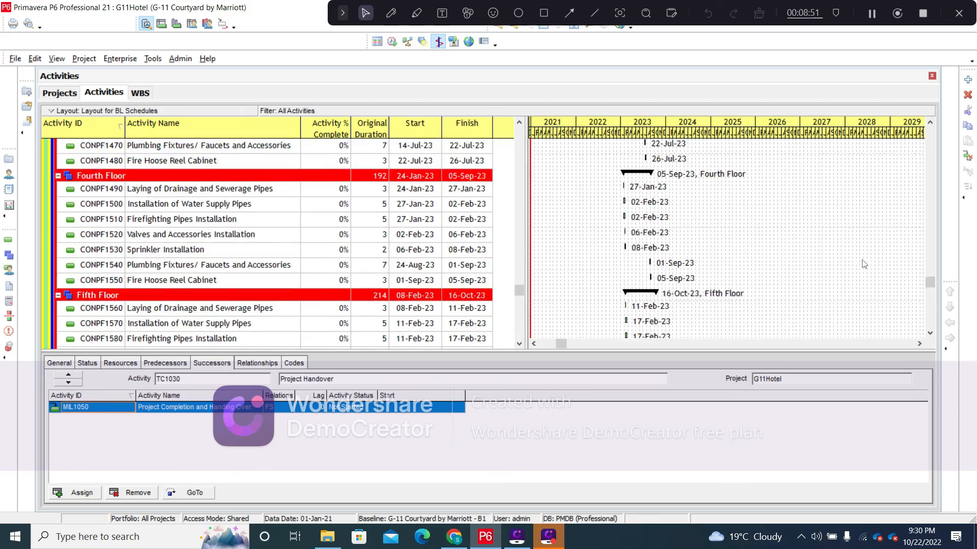
pyautogui.moveTo(932, 282); pyautogui.dragTo(905, 123)
pyautogui.rightClick(630, 147)
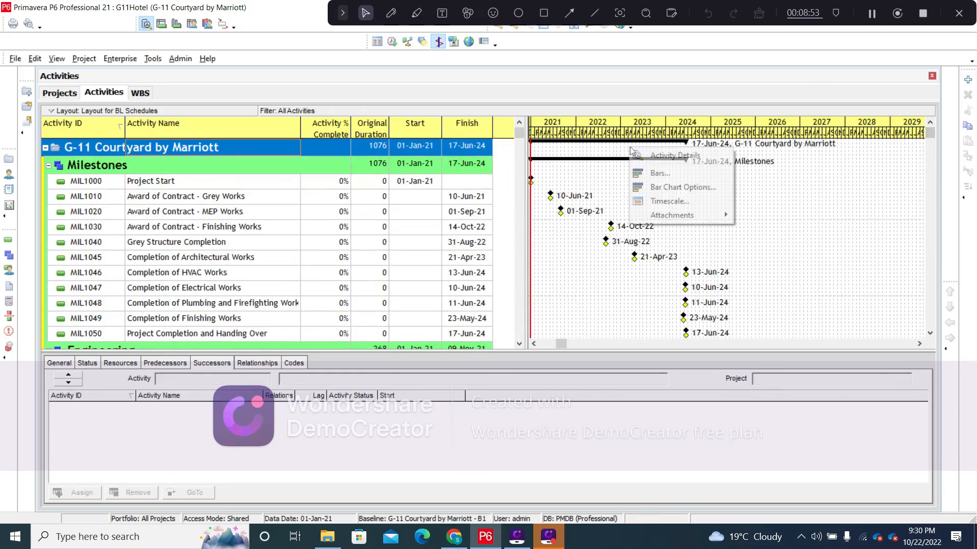
pyautogui.click(669, 173)
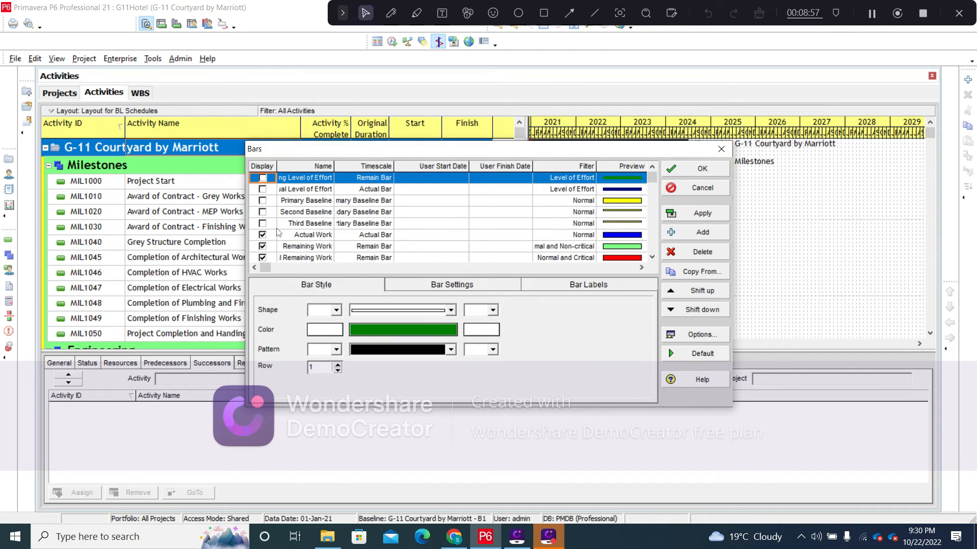
pyautogui.click(262, 200)
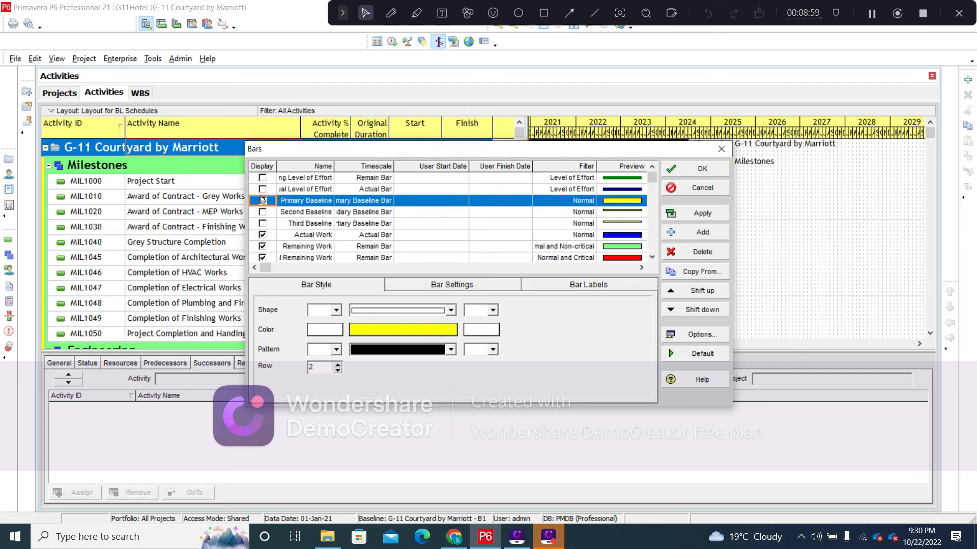
pyautogui.click(702, 213)
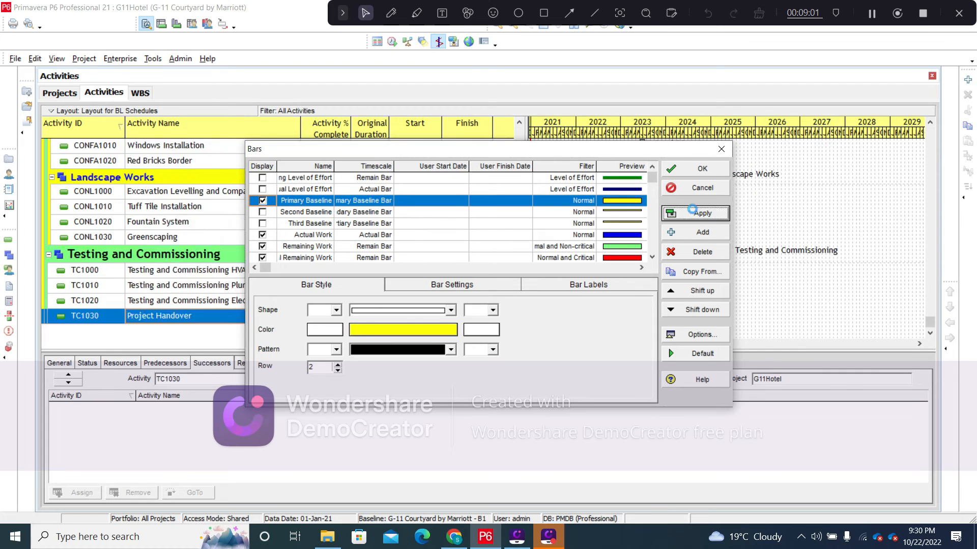
pyautogui.click(726, 155)
# Widen the Gantt chart's timescale and compare the baseline bars with the current bars of the finishing works by floor
pyautogui.scroll(15, 673, 239)
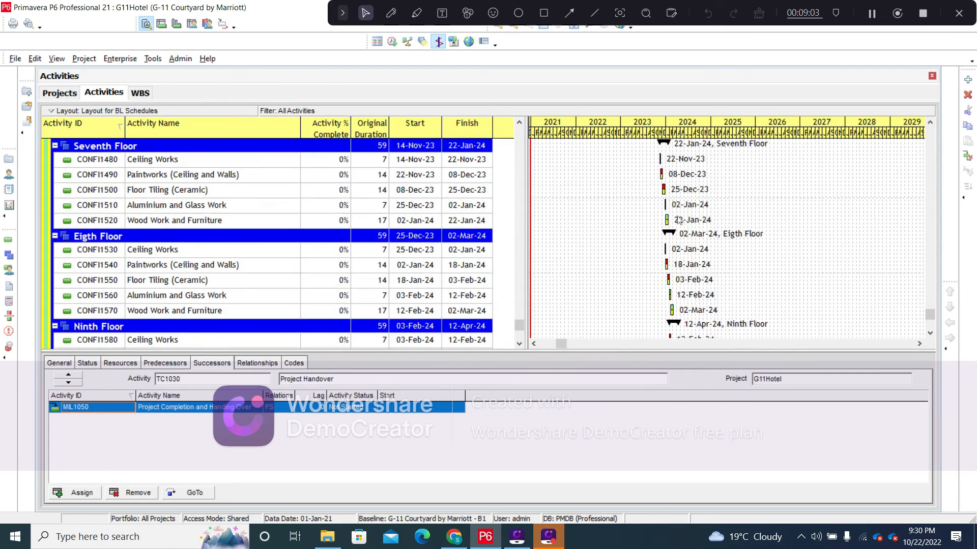
pyautogui.scroll(1, 674, 240)
pyautogui.moveTo(655, 134); pyautogui.dragTo(866, 146)
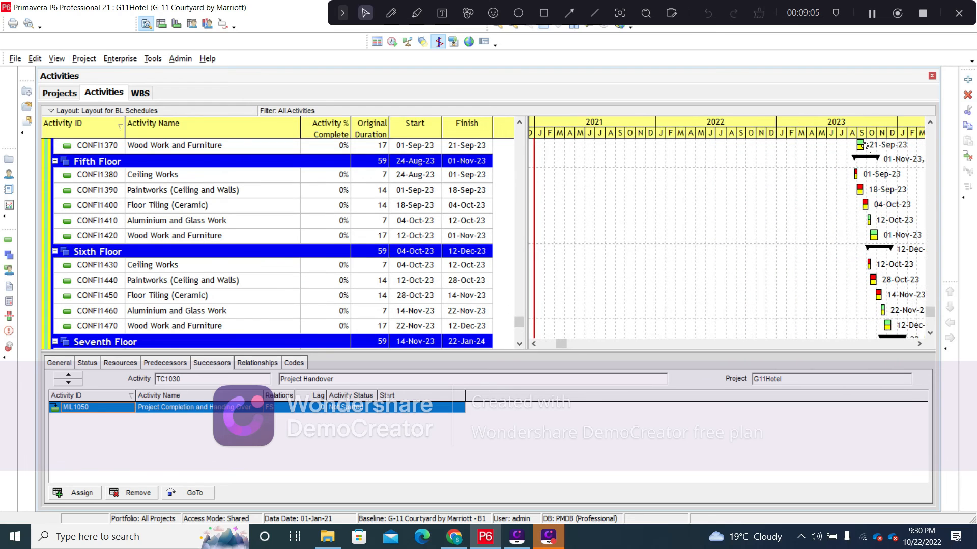
pyautogui.click(918, 343)
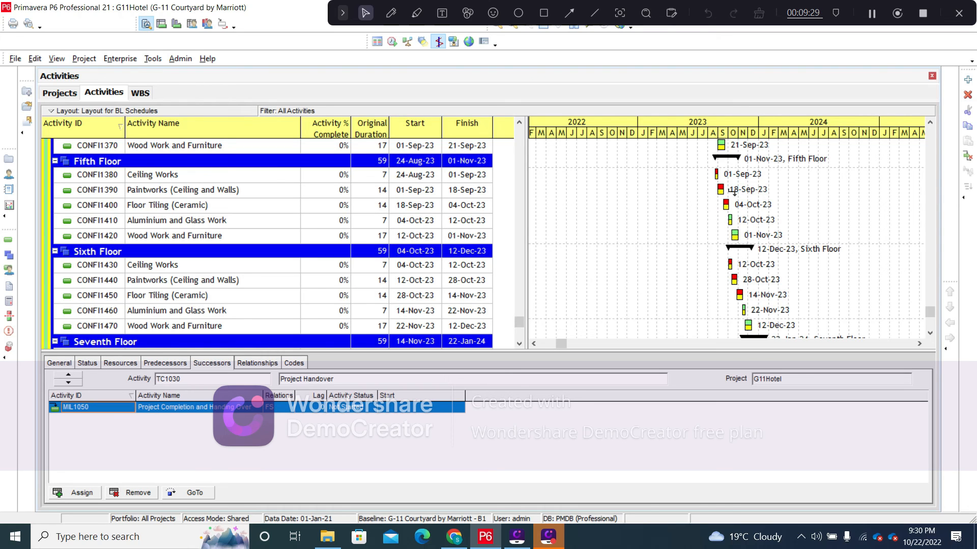
# Try to delete the G-11 Courtyard by Marriott - B1 baseline from the project's maintained baselines
pyautogui.click(85, 59)
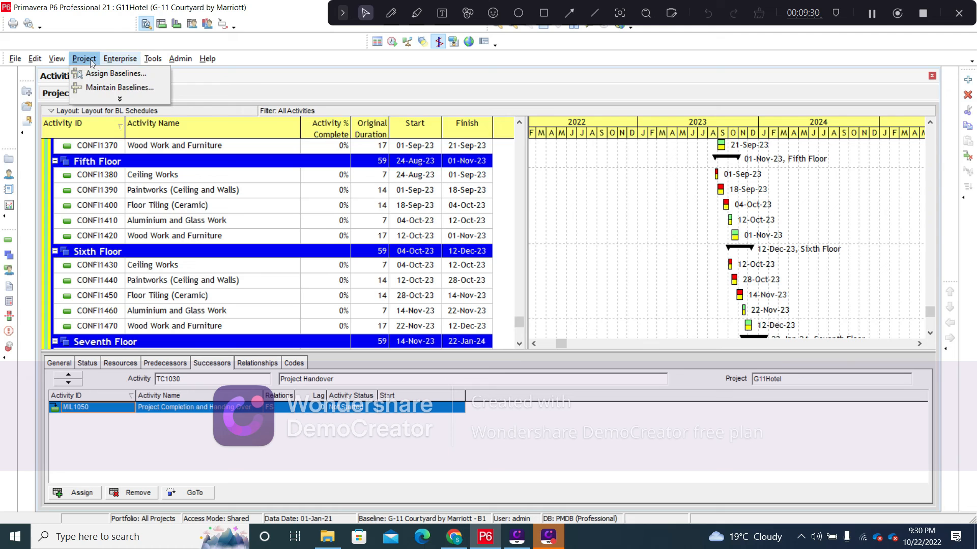
pyautogui.click(111, 88)
pyautogui.click(429, 202)
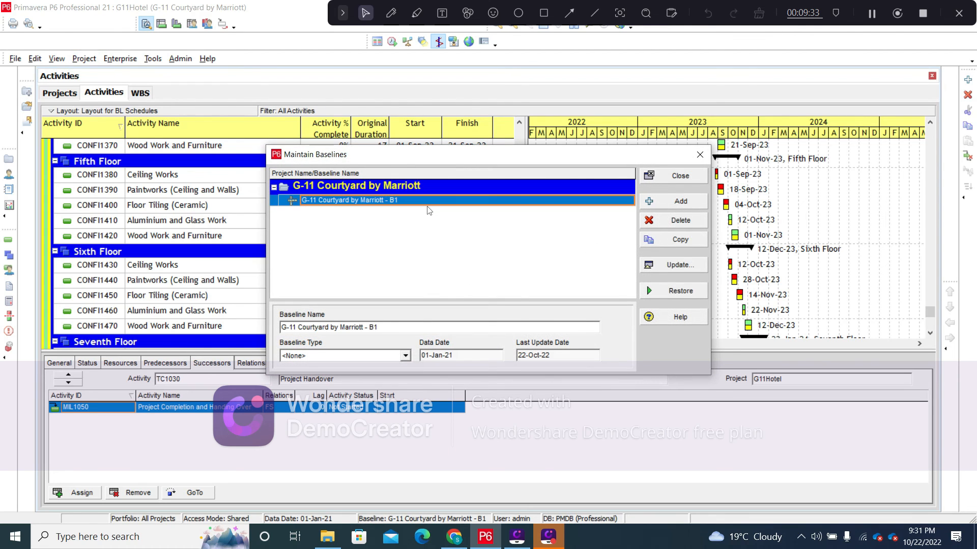
pyautogui.click(682, 222)
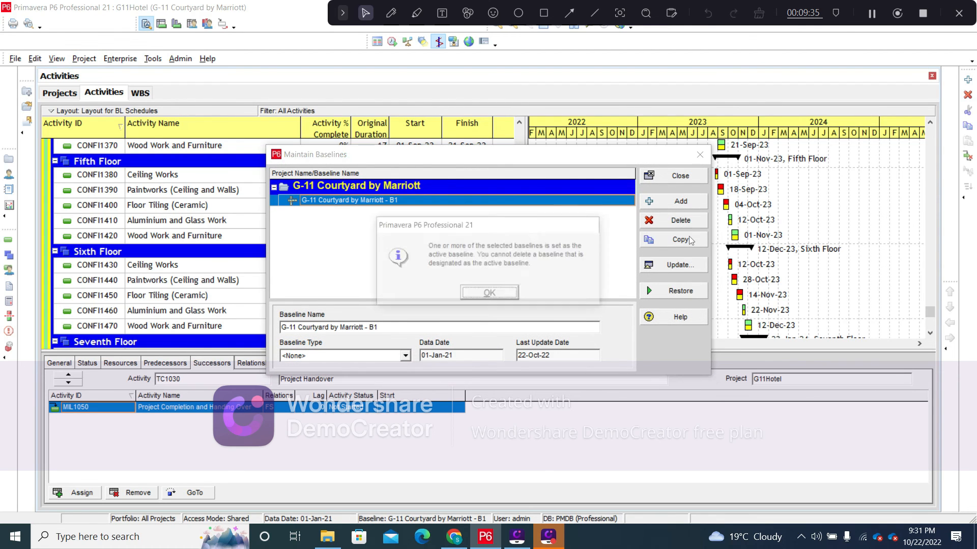
pyautogui.click(487, 301)
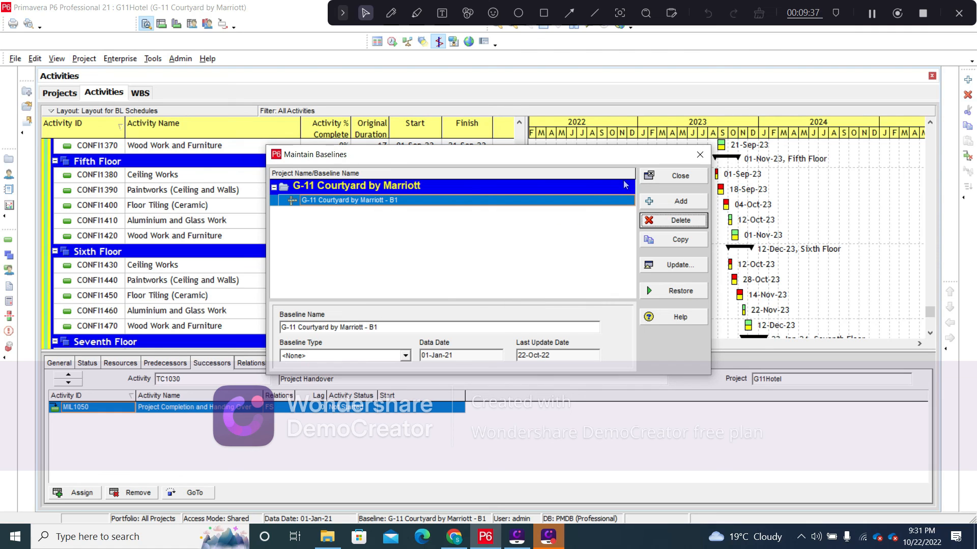
pyautogui.click(699, 156)
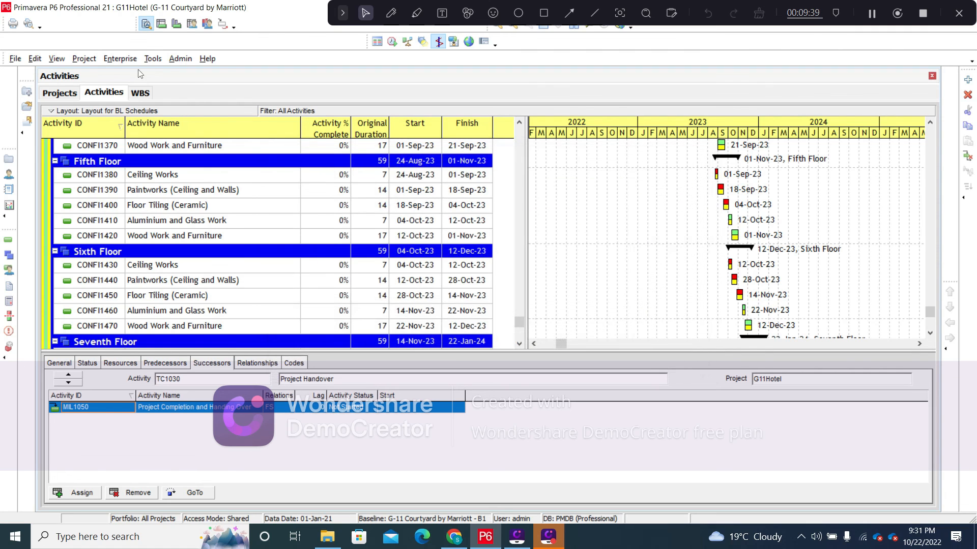
# Set both the project baseline and the primary user baseline to <Current Project>
pyautogui.click(120, 58)
pyautogui.click(87, 61)
pyautogui.click(87, 61)
pyautogui.click(109, 73)
pyautogui.click(434, 228)
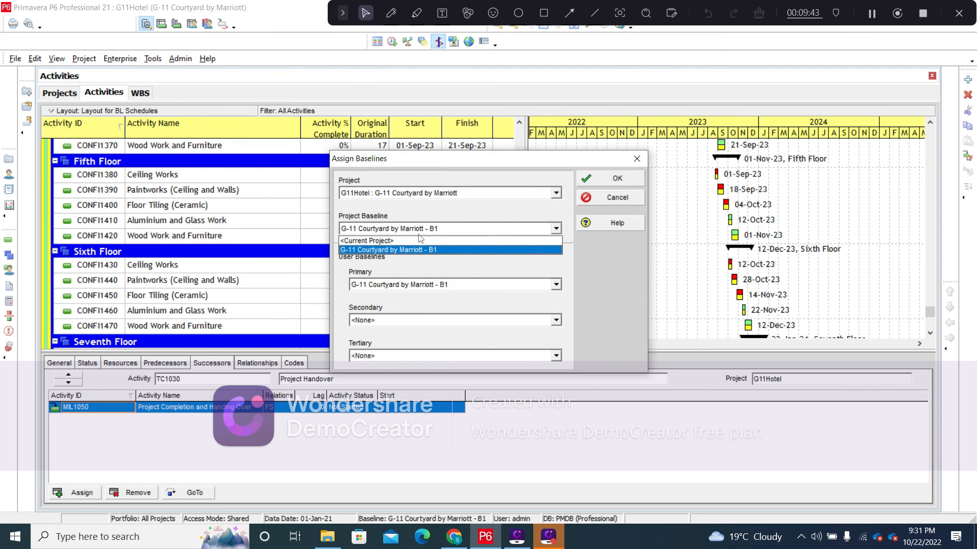
pyautogui.click(354, 242)
pyautogui.click(380, 285)
pyautogui.click(385, 297)
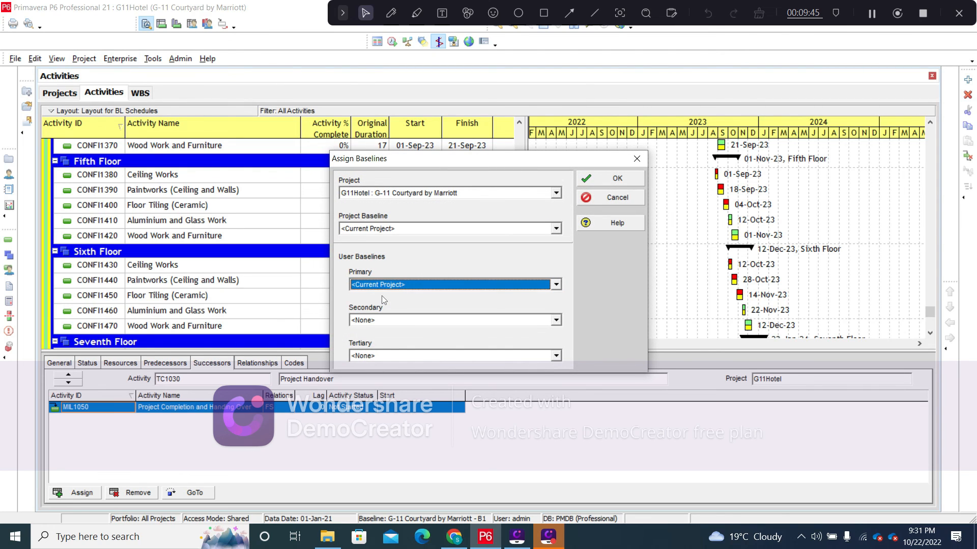
pyautogui.click(617, 179)
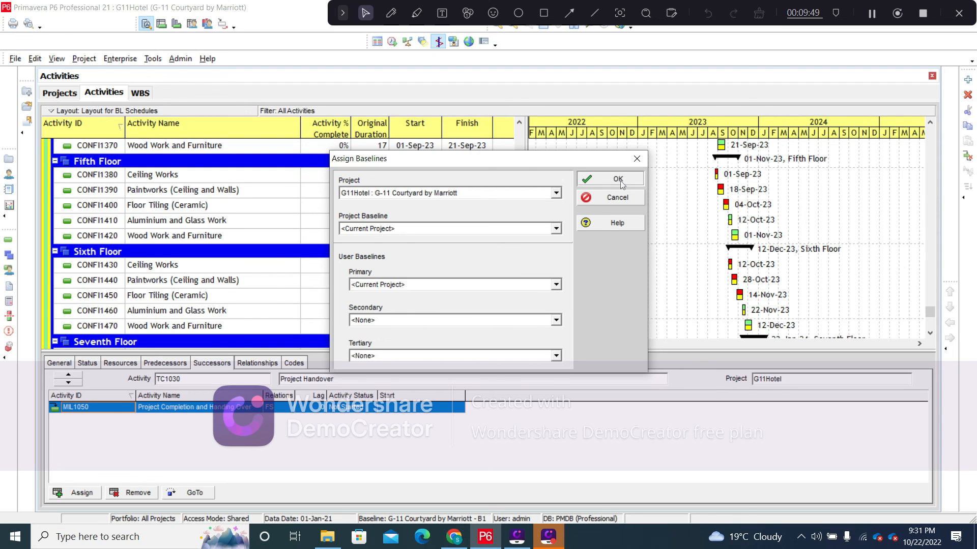